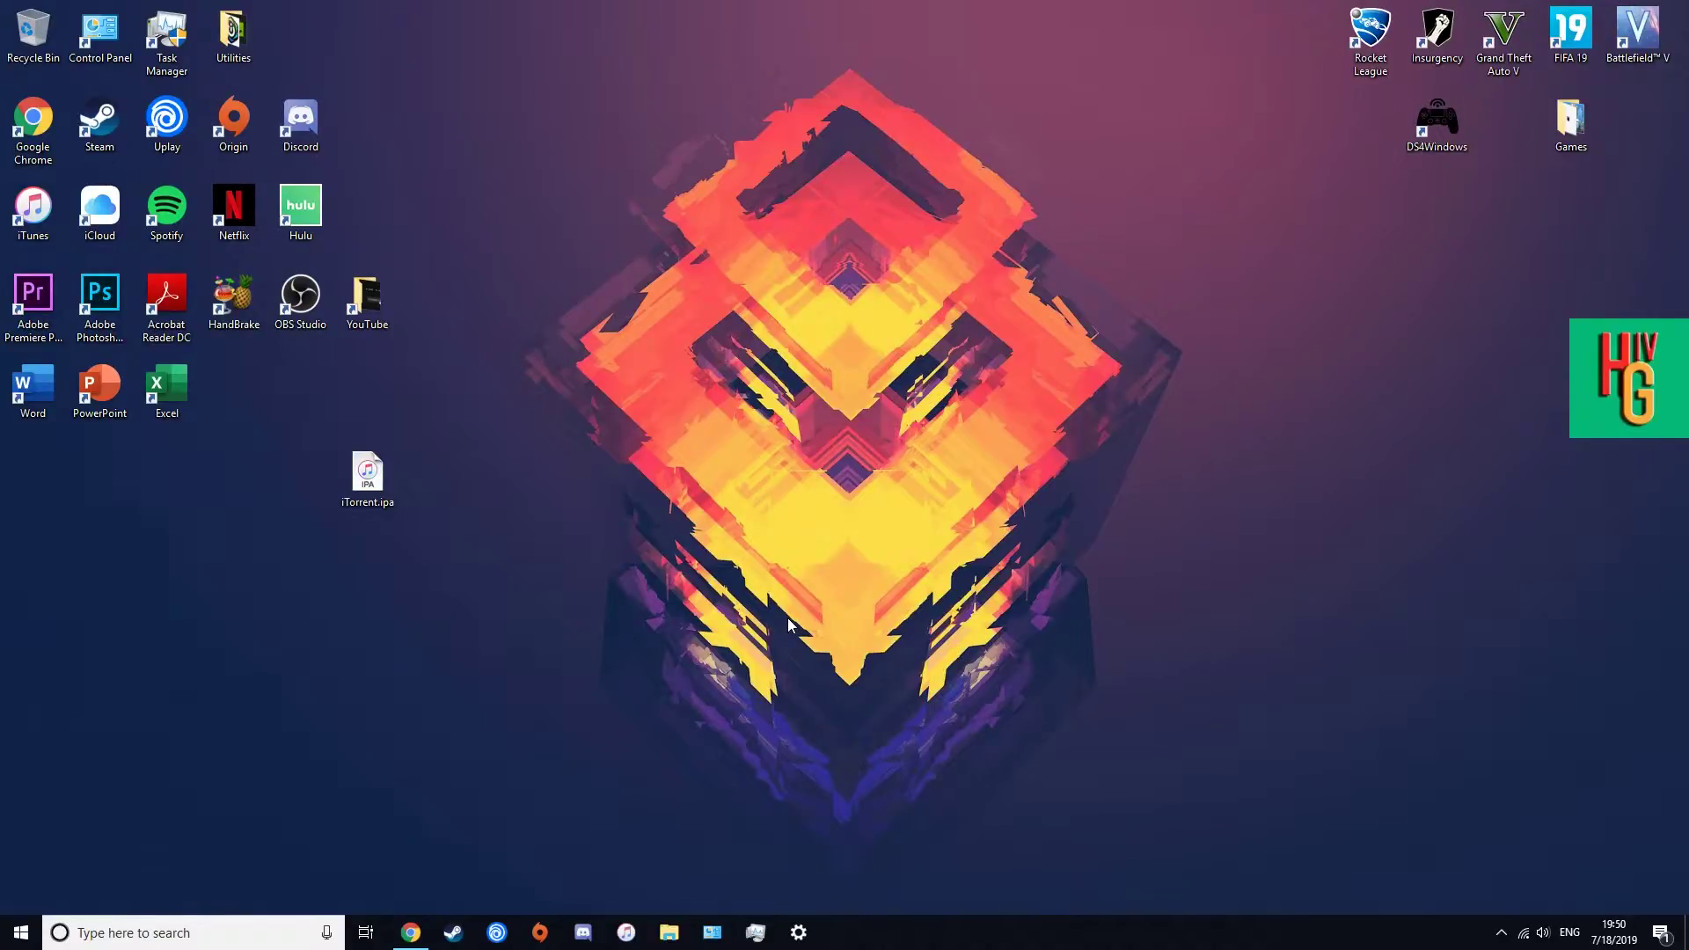
# Step: Restore Chrome and switch to the Appvalley 'Get iTorrent for Free' page
pyautogui.click(410, 933)
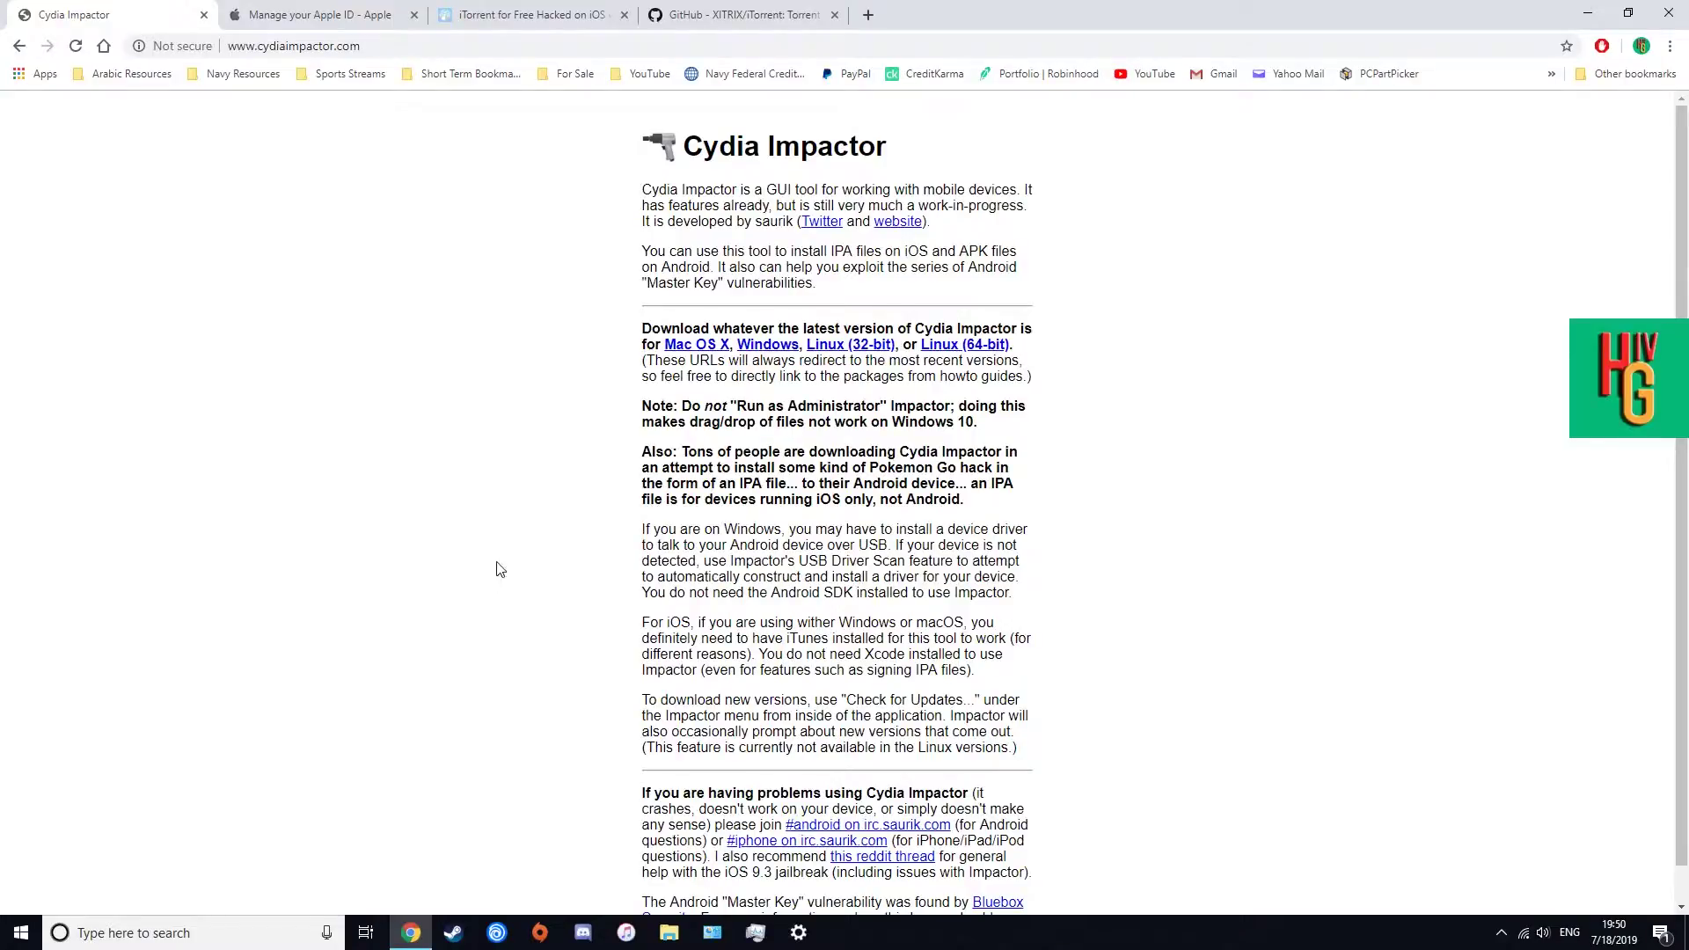
pyautogui.click(568, 20)
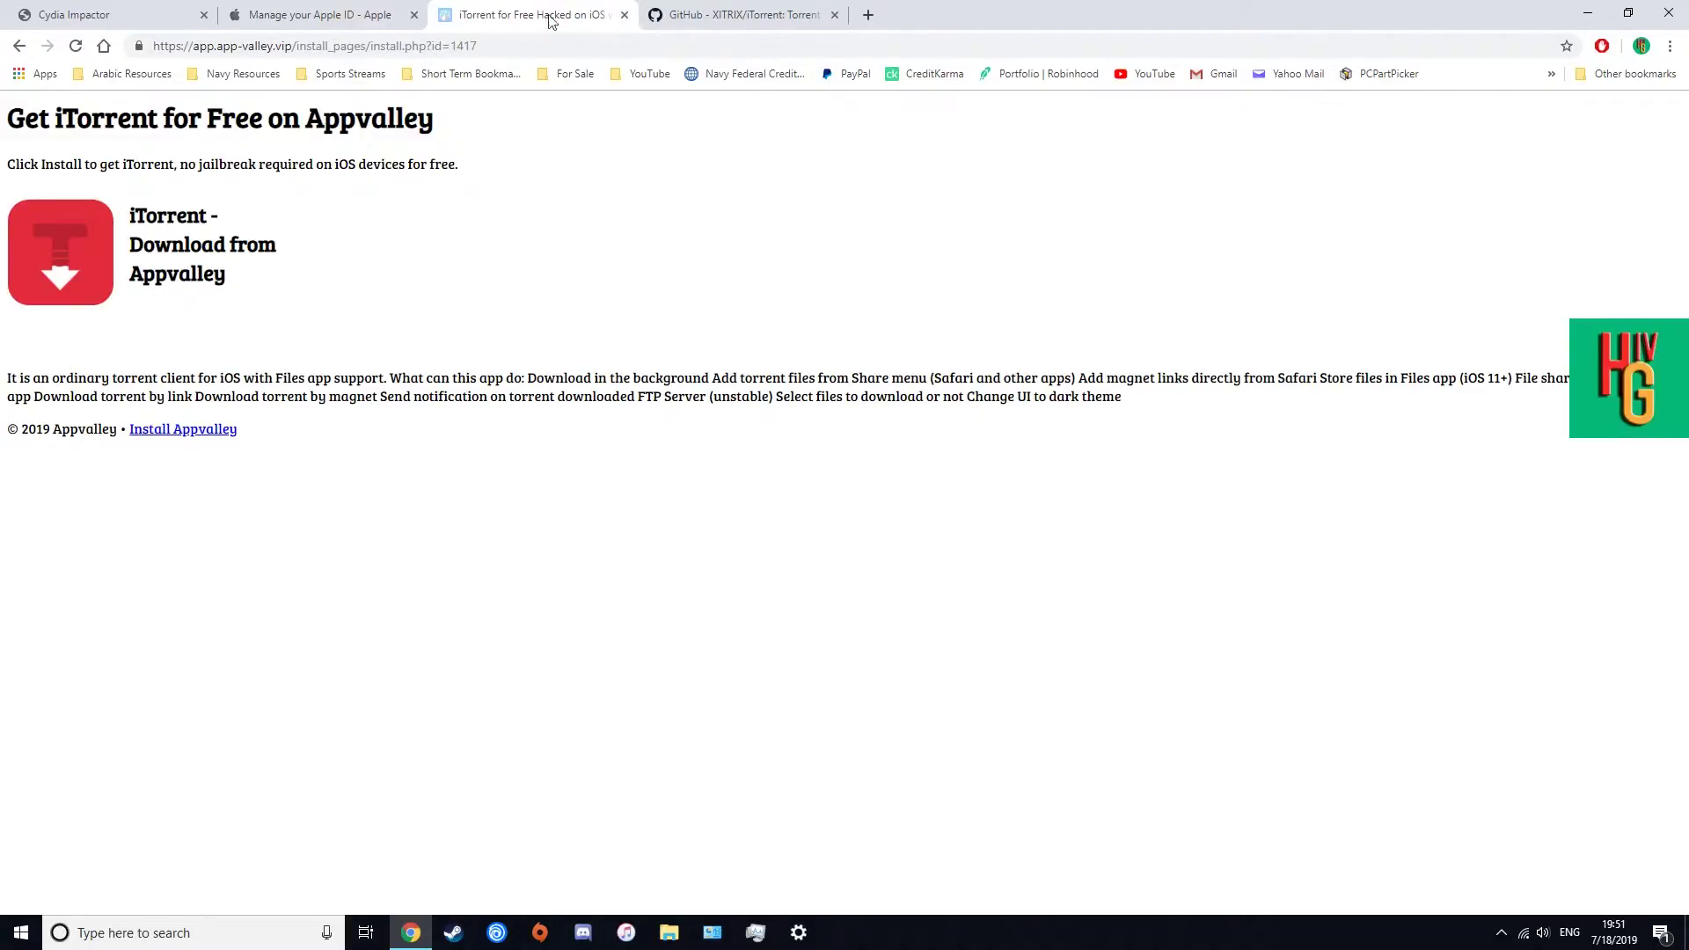
# Step: Close the Appvalley iTorrent tab and return to the Cydia Impactor page
pyautogui.click(623, 15)
pyautogui.click(159, 15)
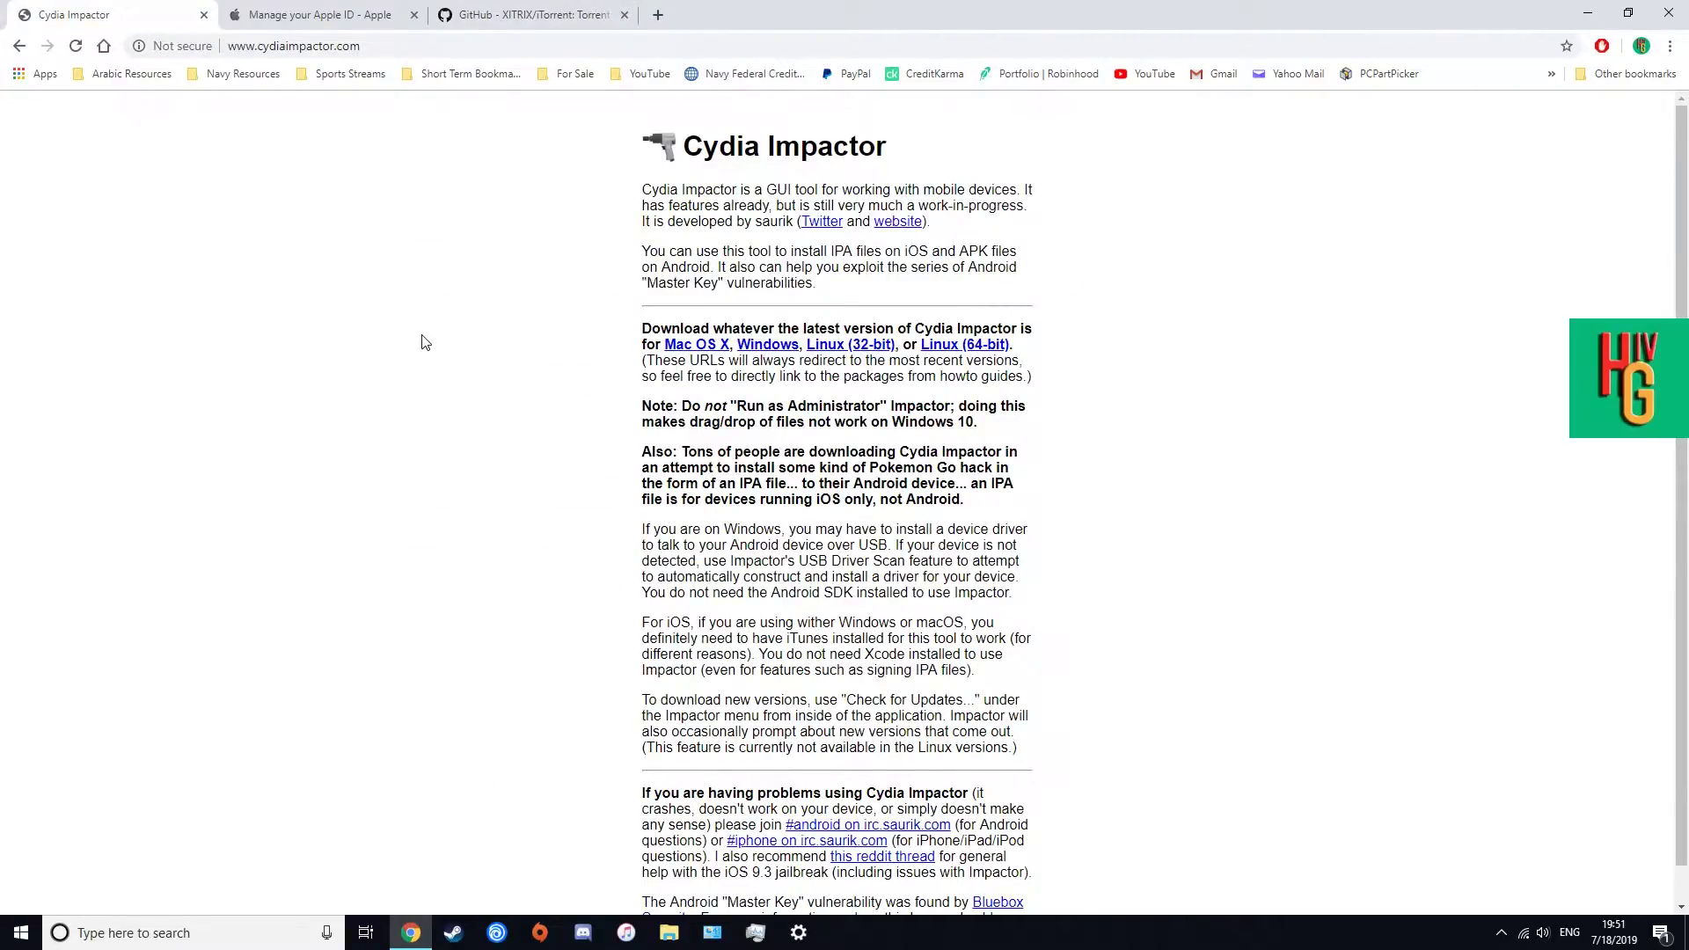
pyautogui.scroll(-1, 528, 378)
pyautogui.scroll(1, 620, 448)
# Step: Download Impactor_0.9.52.zip for Windows into Downloads, then switch to the iTorrent GitHub tab
pyautogui.click(774, 350)
pyautogui.scroll(3, 70, 219)
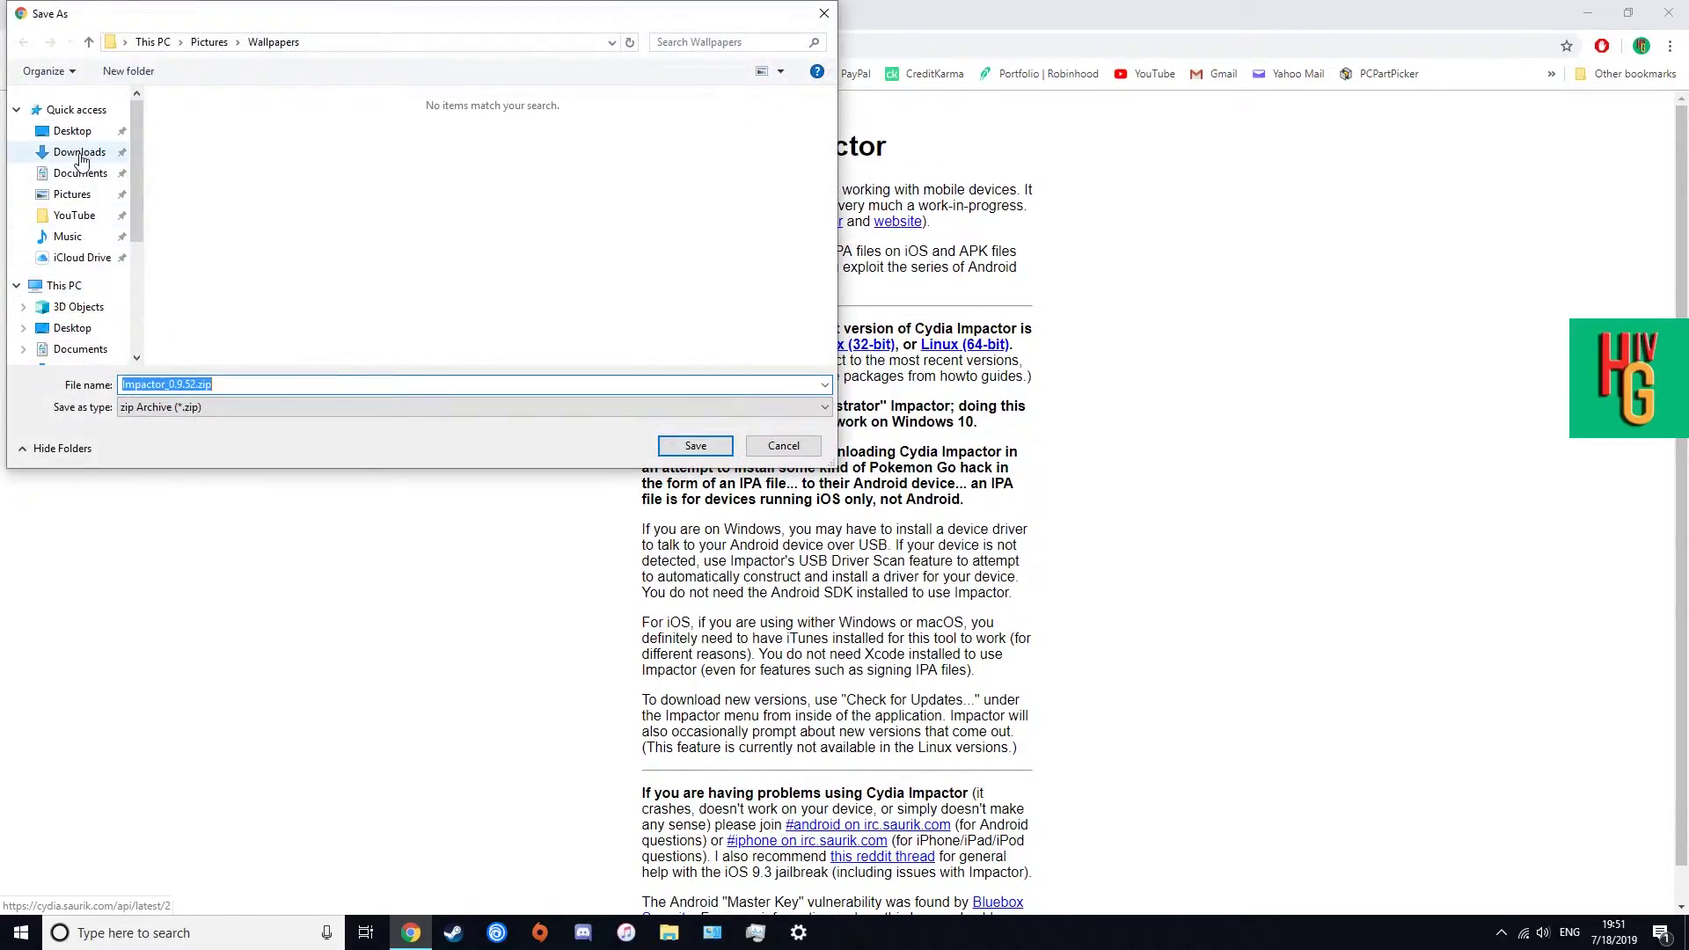
pyautogui.click(79, 151)
pyautogui.click(694, 445)
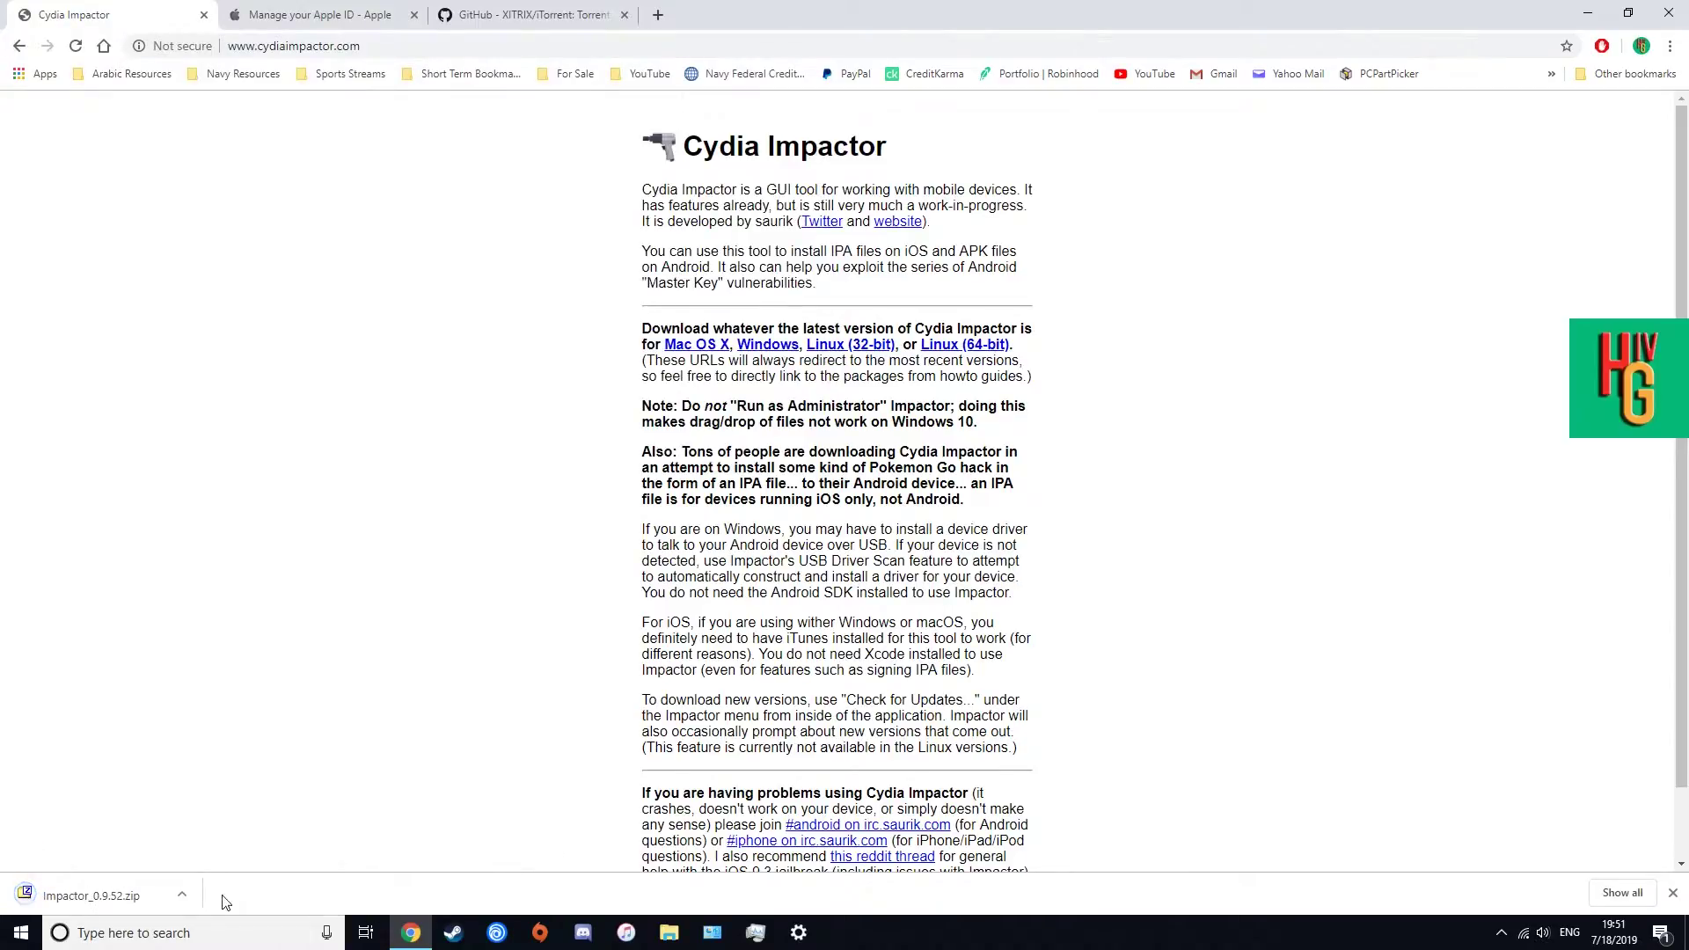
pyautogui.click(1674, 893)
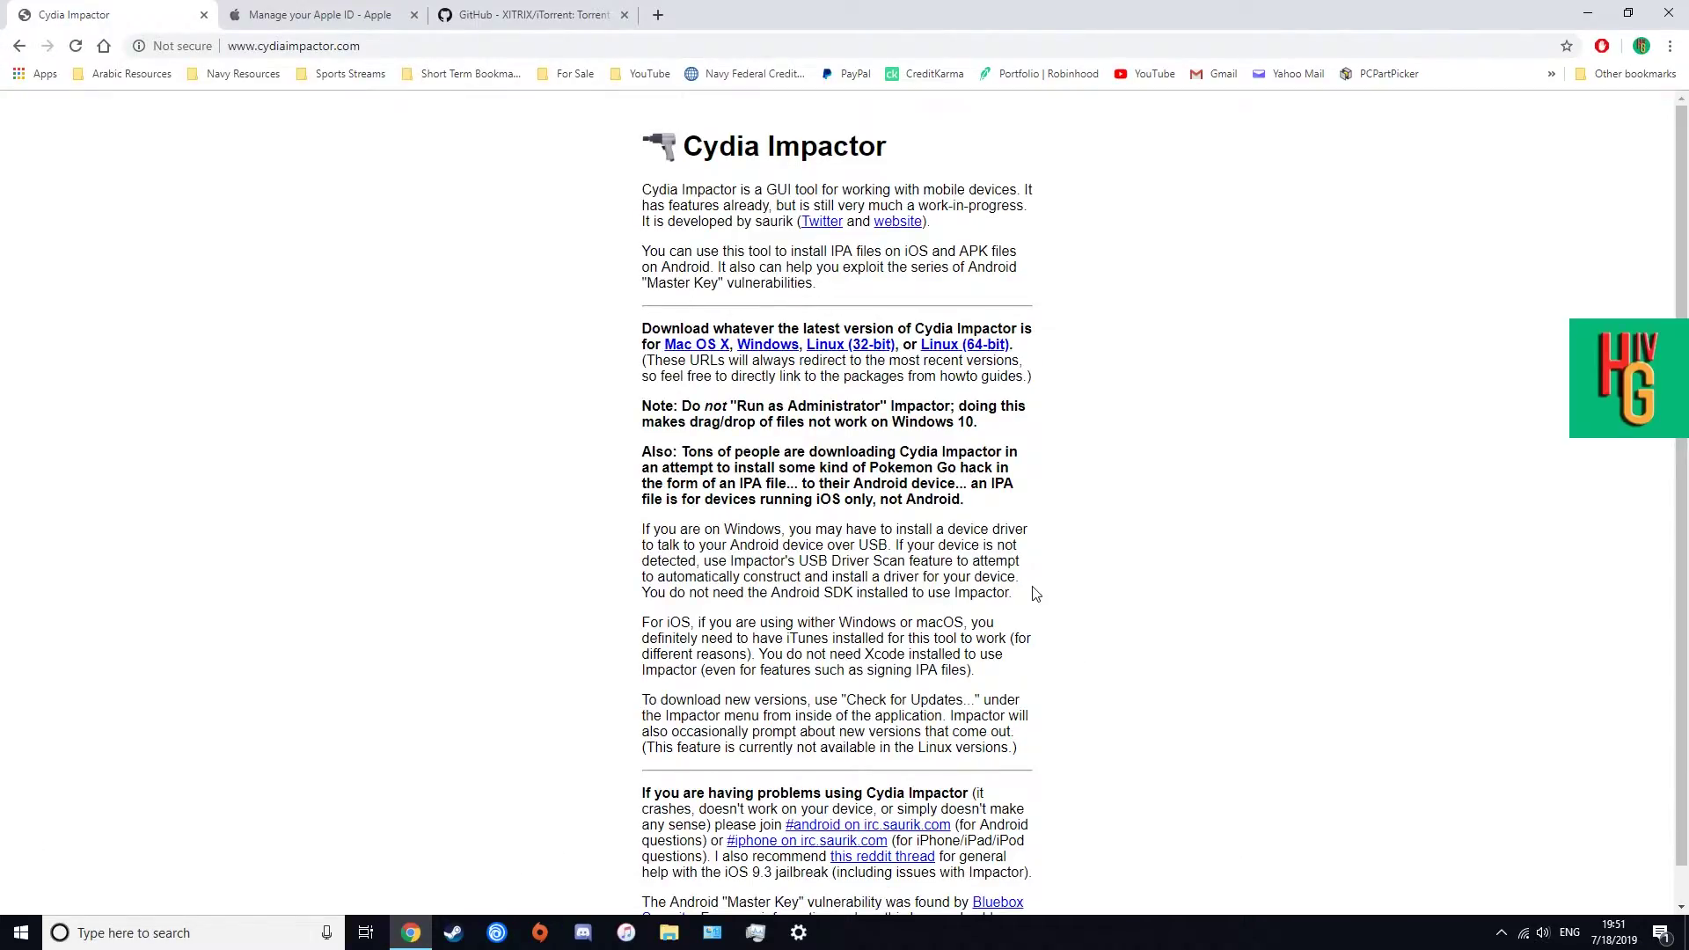
pyautogui.click(526, 15)
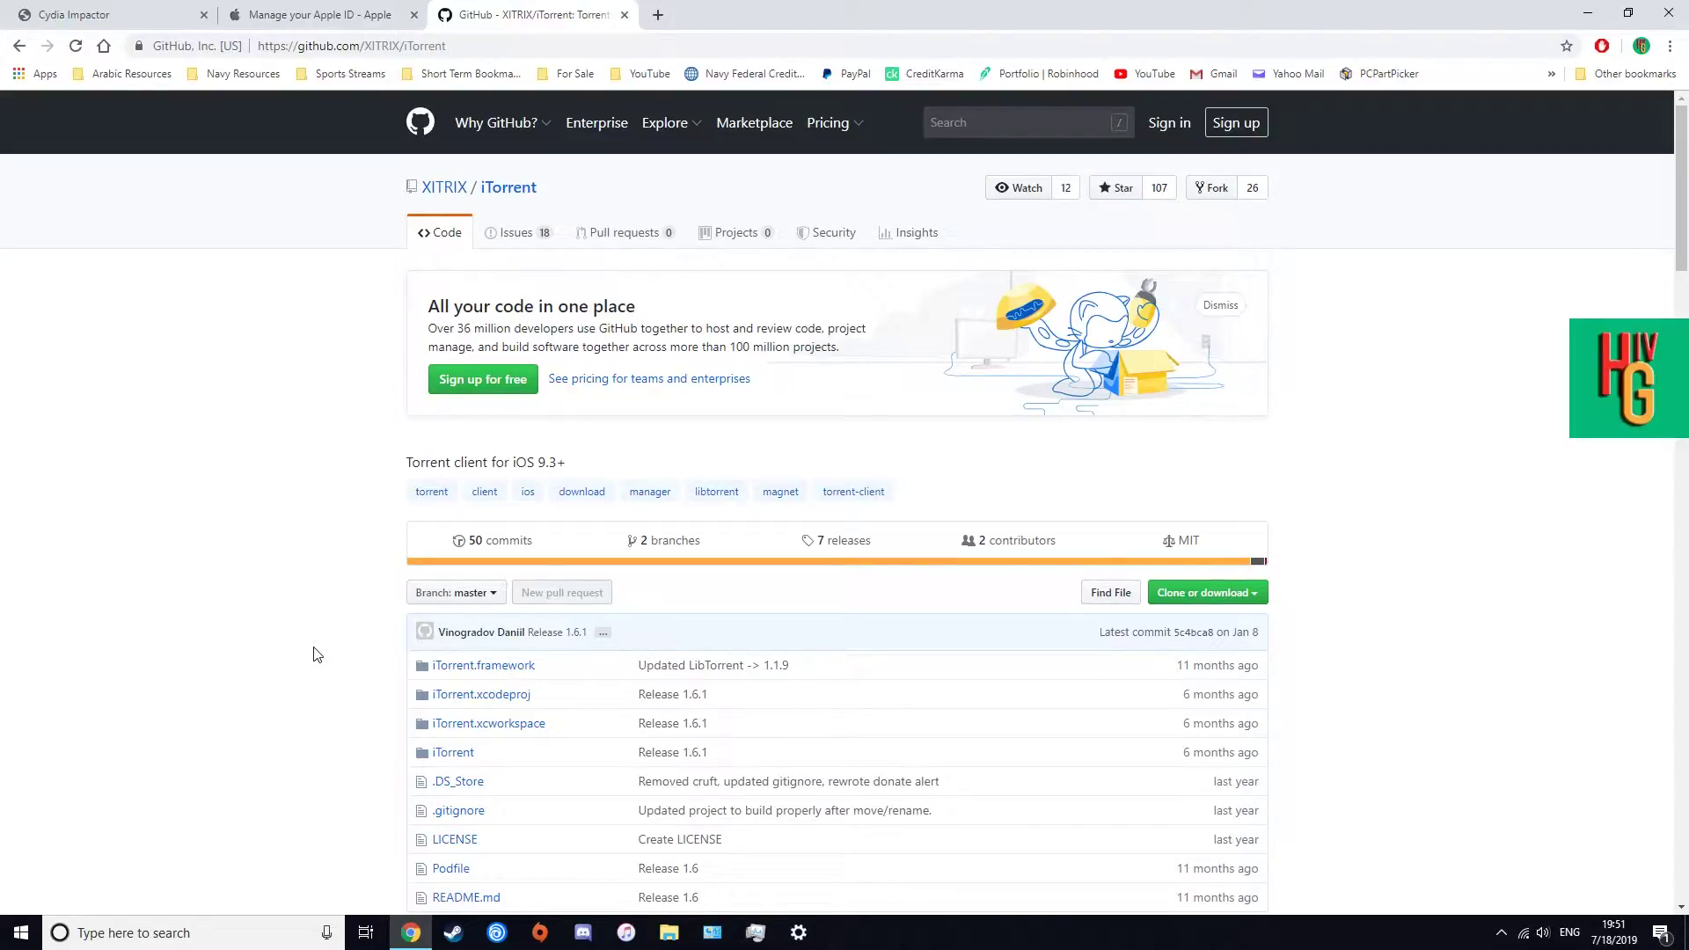
# Step: Scroll through the XITRIX/iTorrent README on GitHub
pyautogui.scroll(-6, 625, 776)
pyautogui.scroll(5, 492, 569)
pyautogui.scroll(1, 493, 570)
pyautogui.scroll(-6, 370, 539)
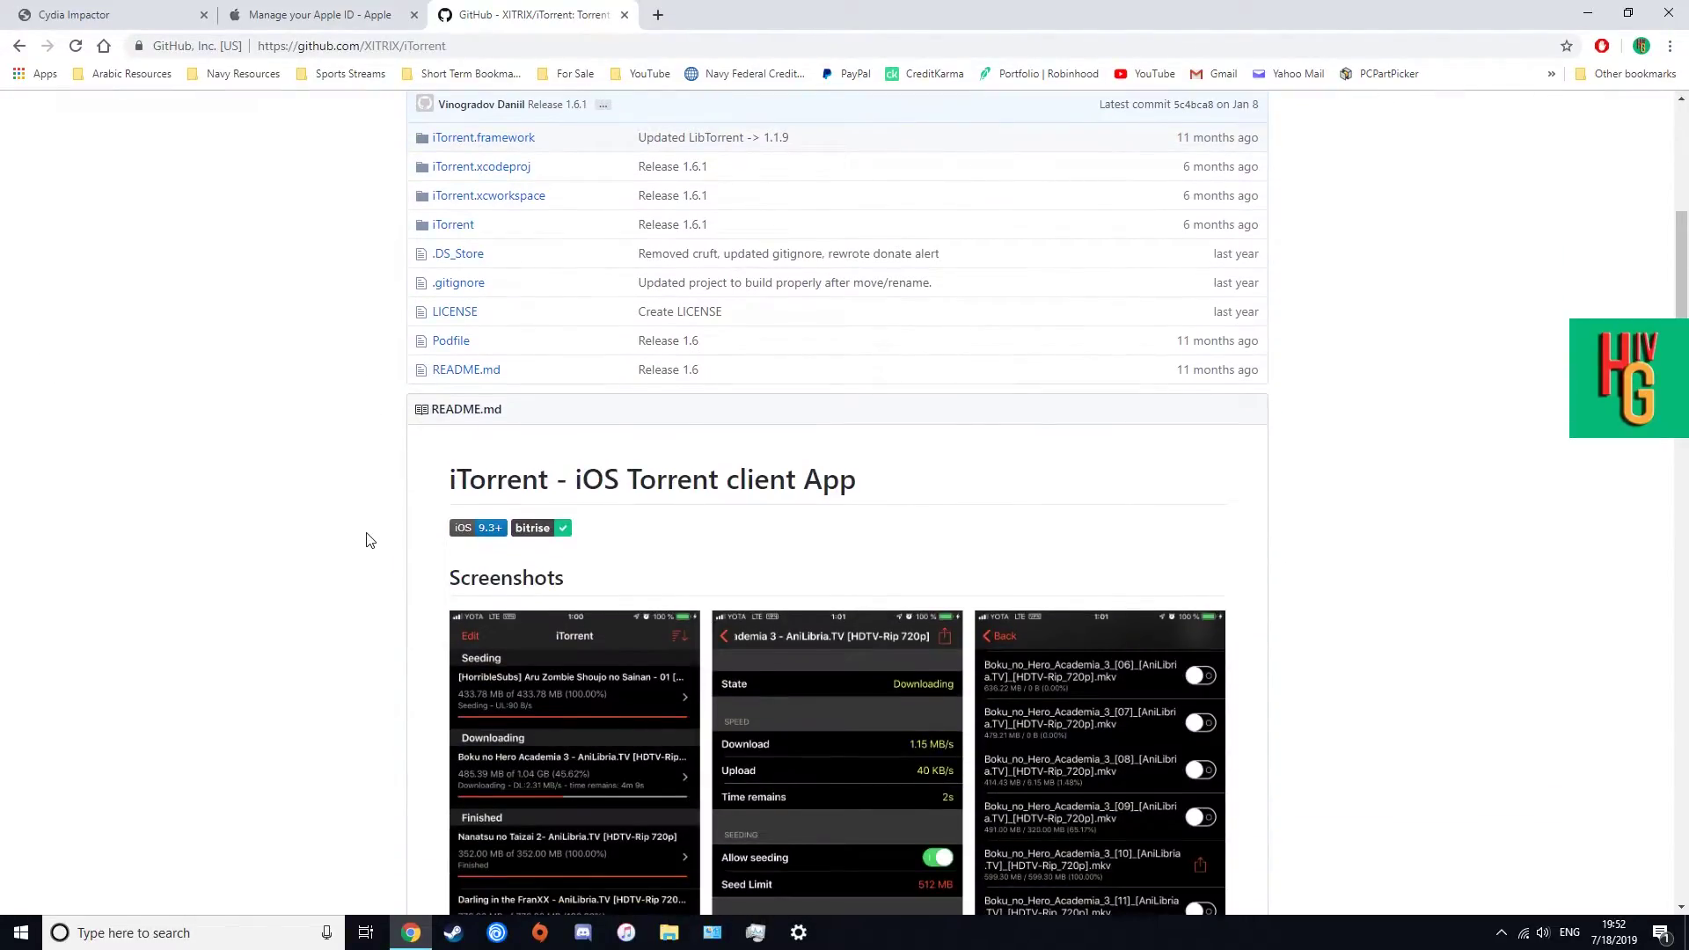
pyautogui.scroll(6, 377, 585)
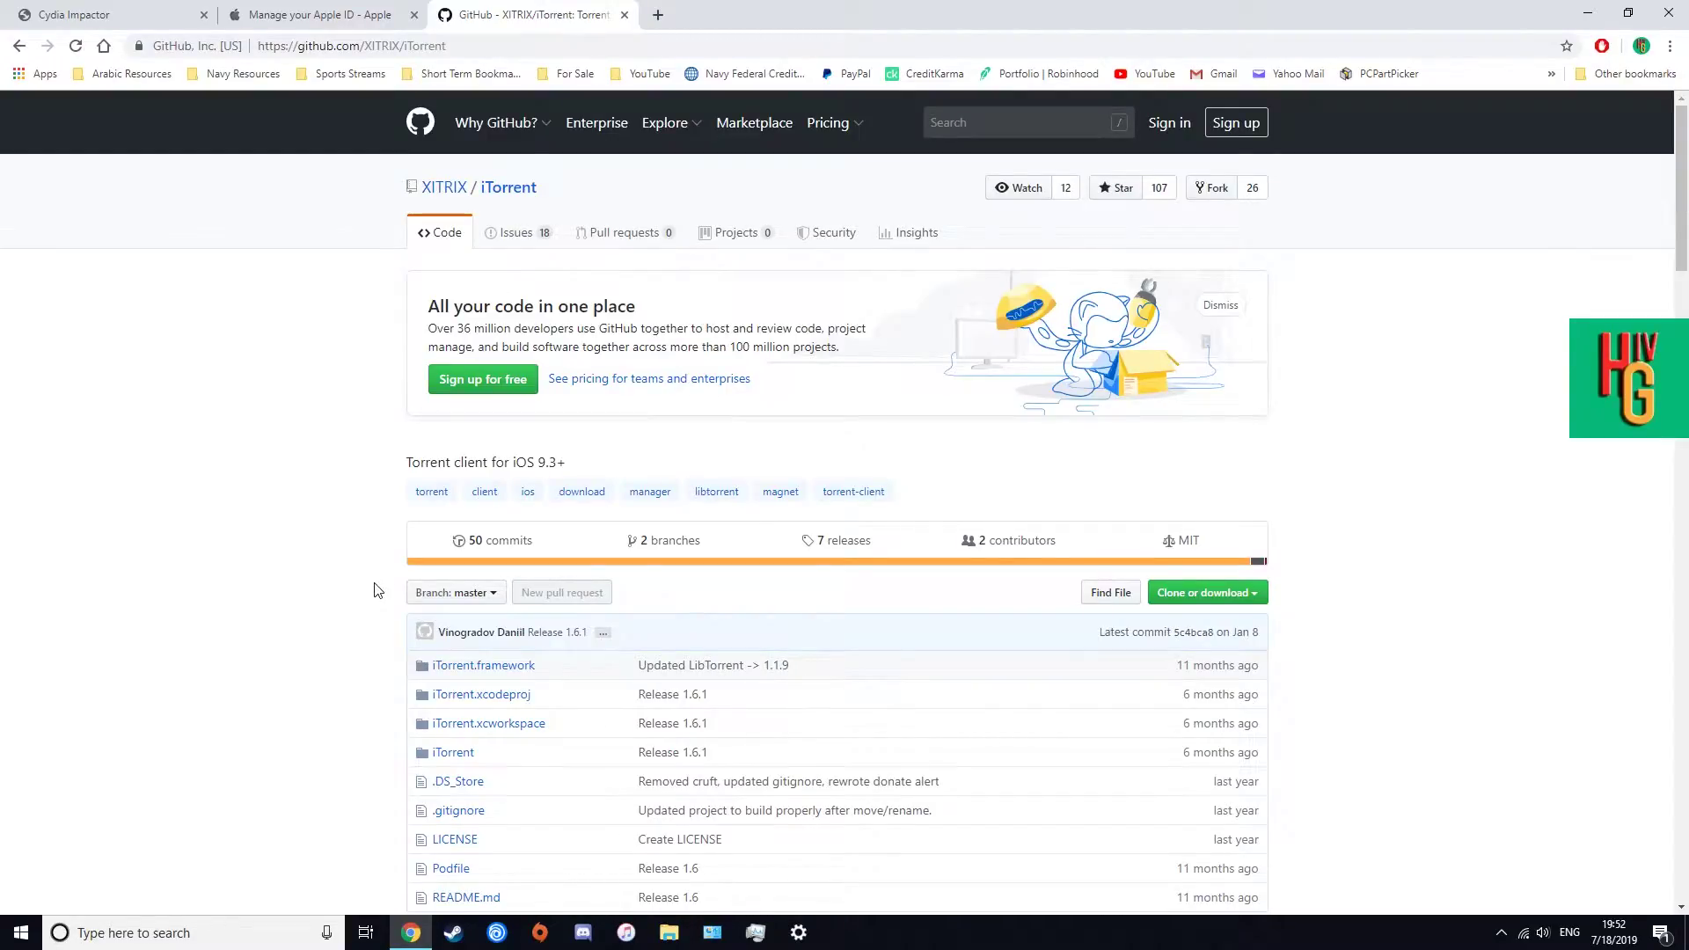
pyautogui.scroll(-10, 378, 581)
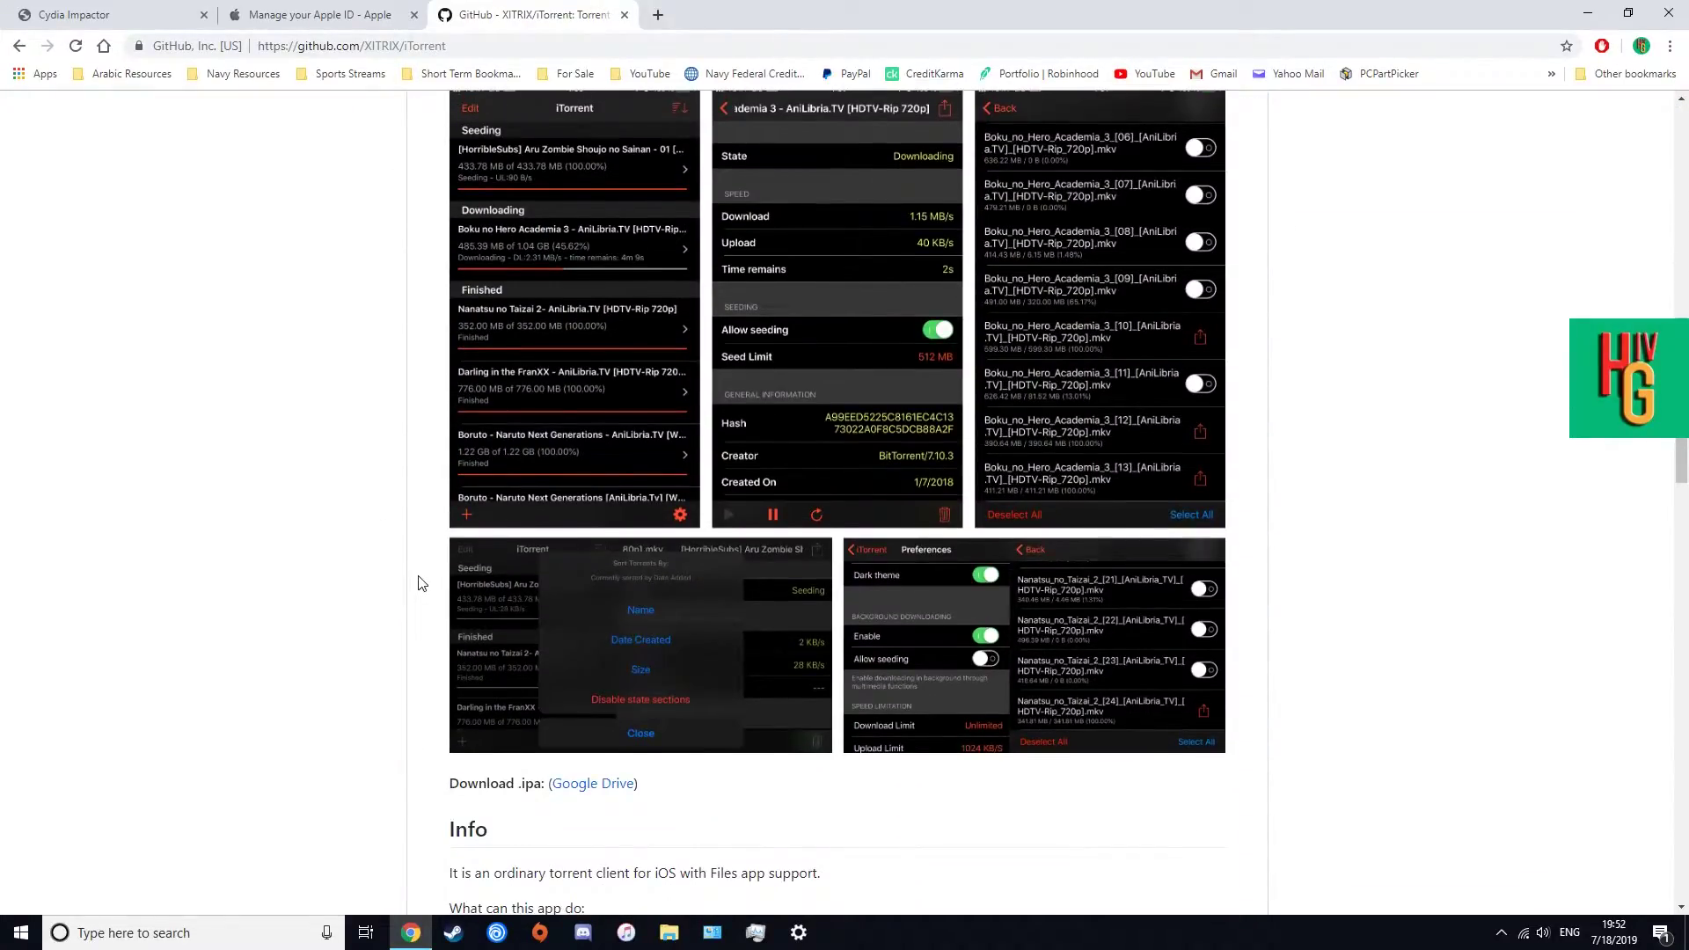
pyautogui.scroll(-3, 471, 744)
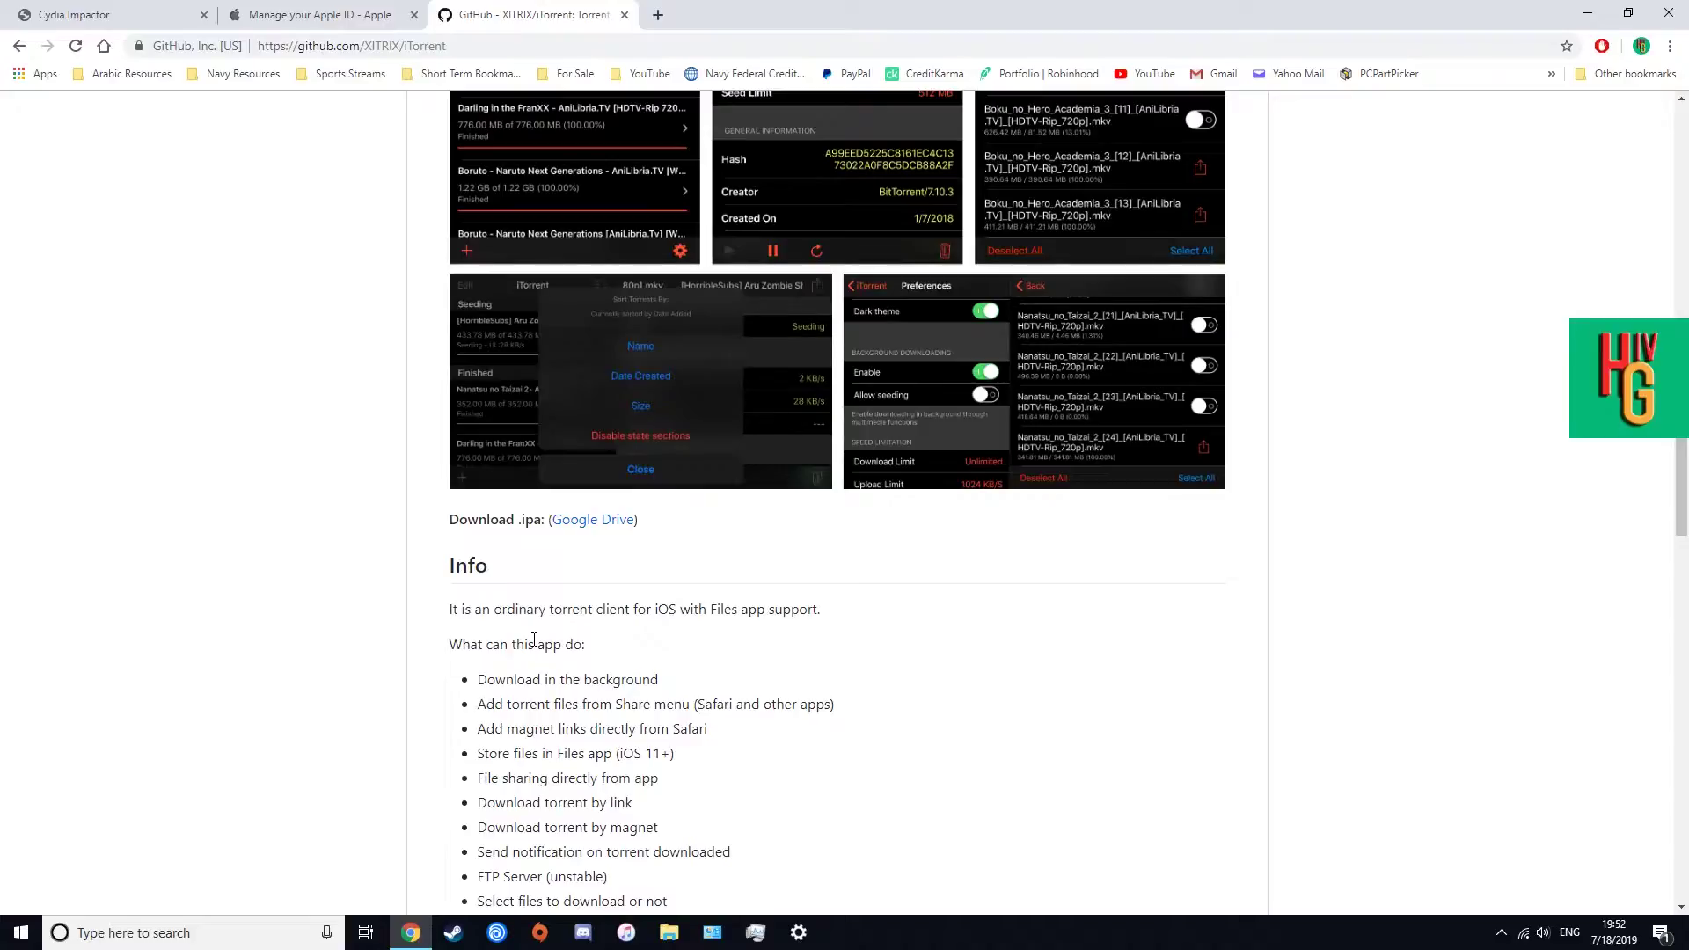
pyautogui.scroll(-4, 554, 640)
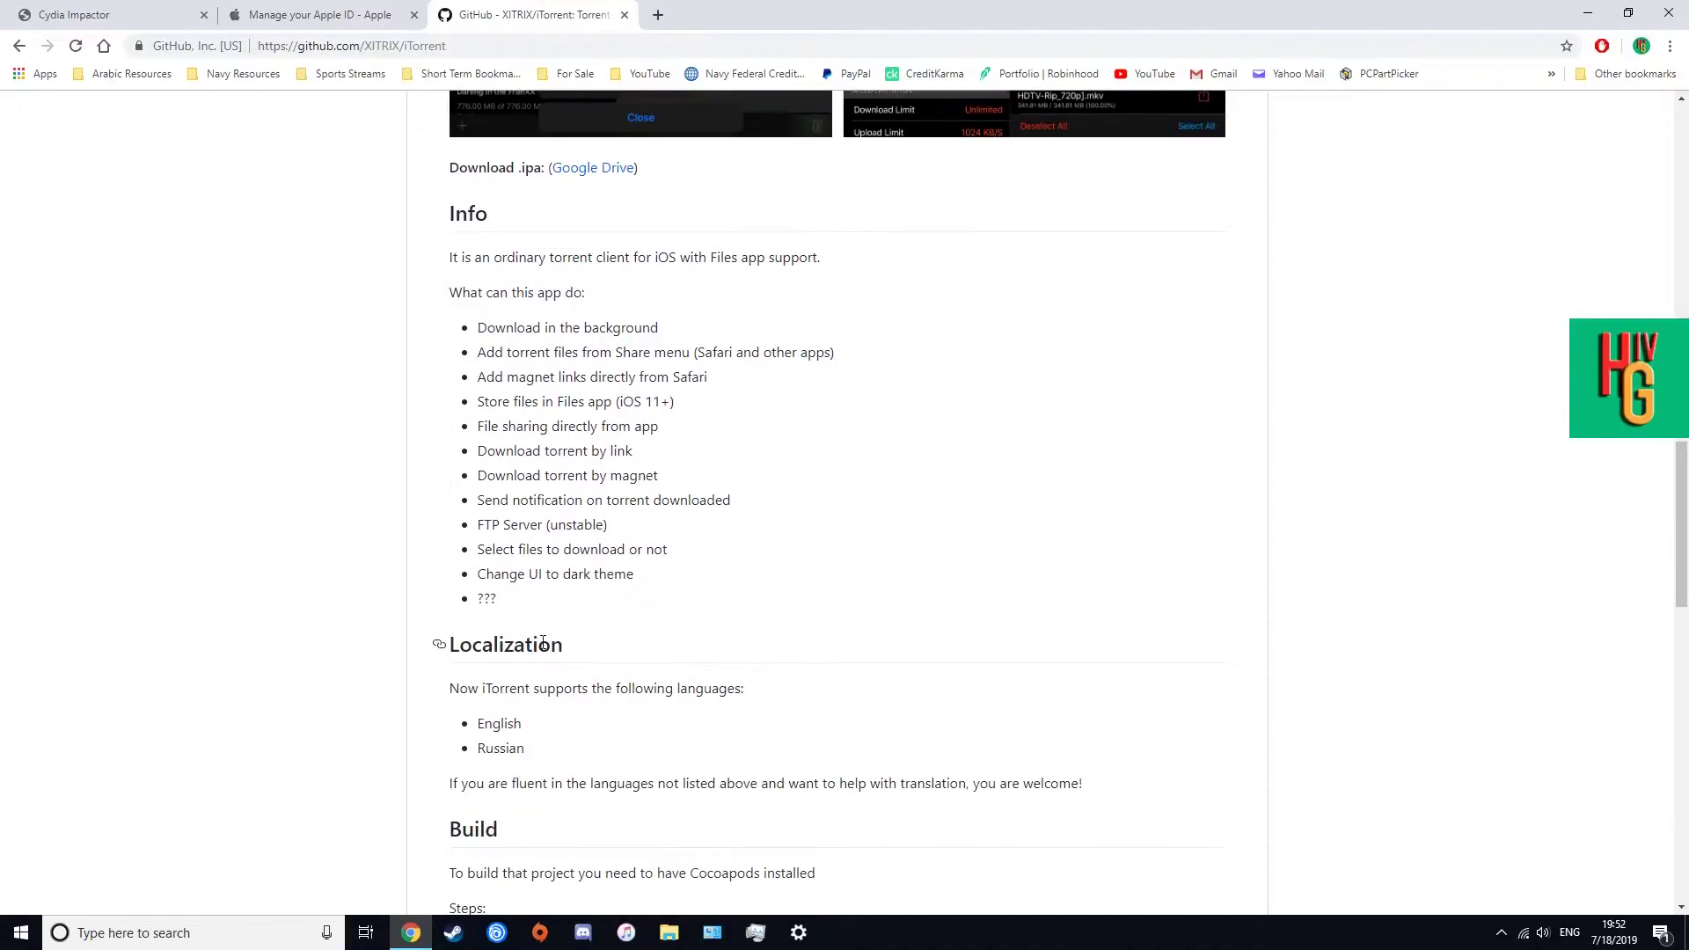
pyautogui.scroll(-4, 320, 668)
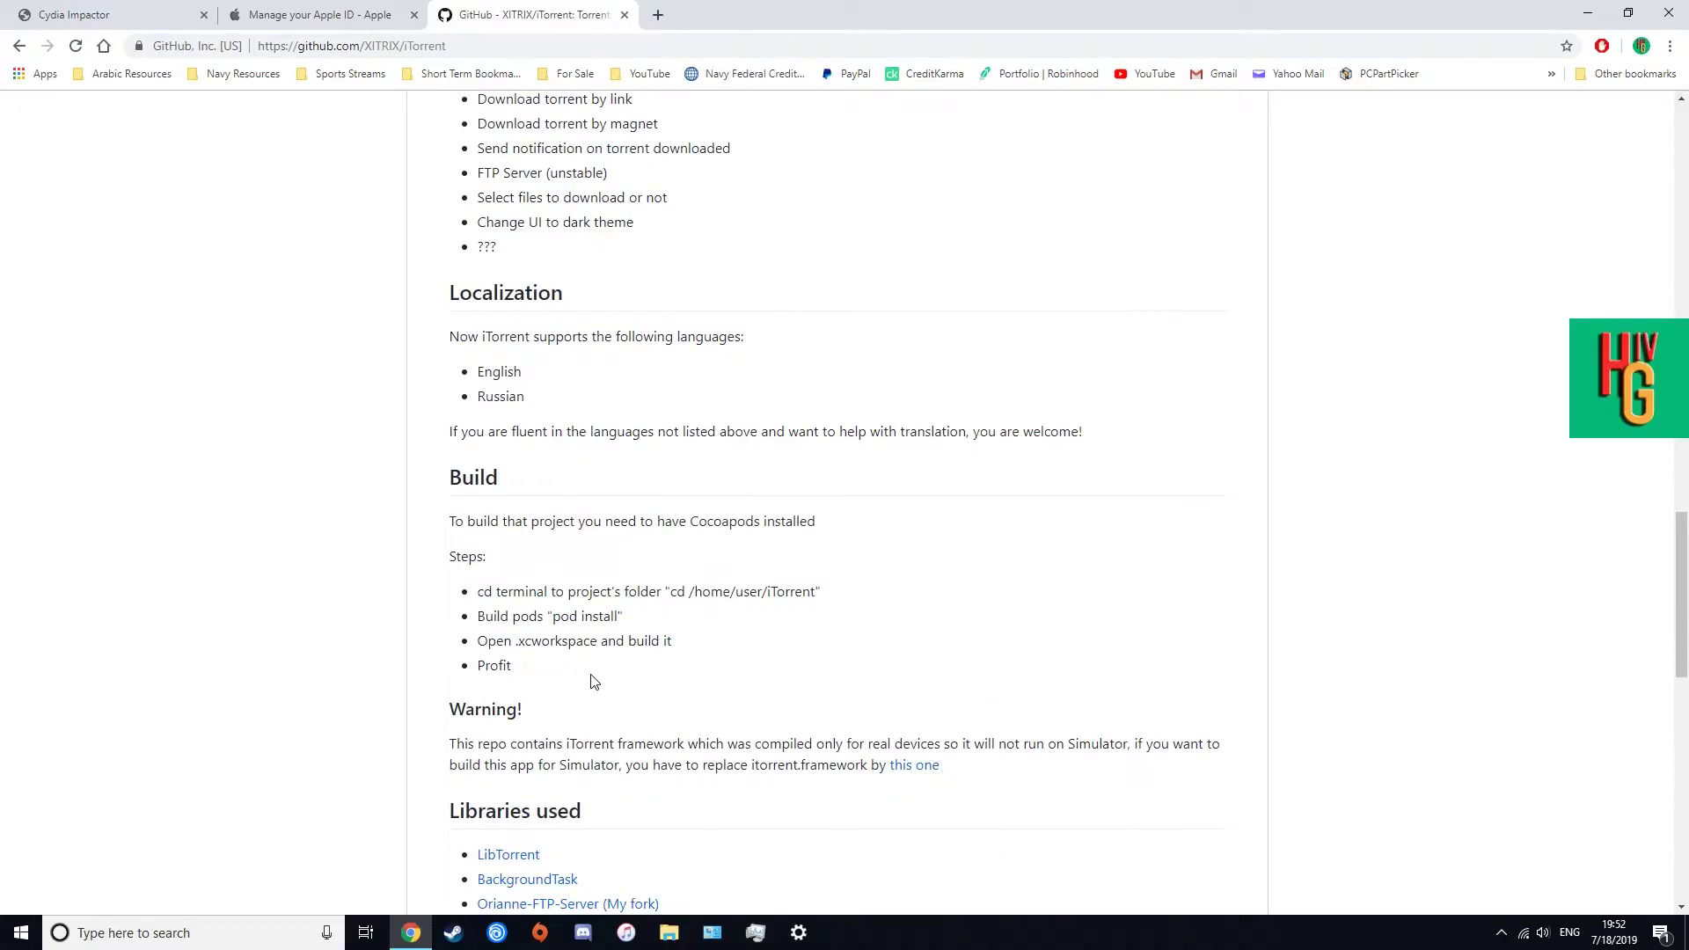
pyautogui.scroll(-3, 988, 686)
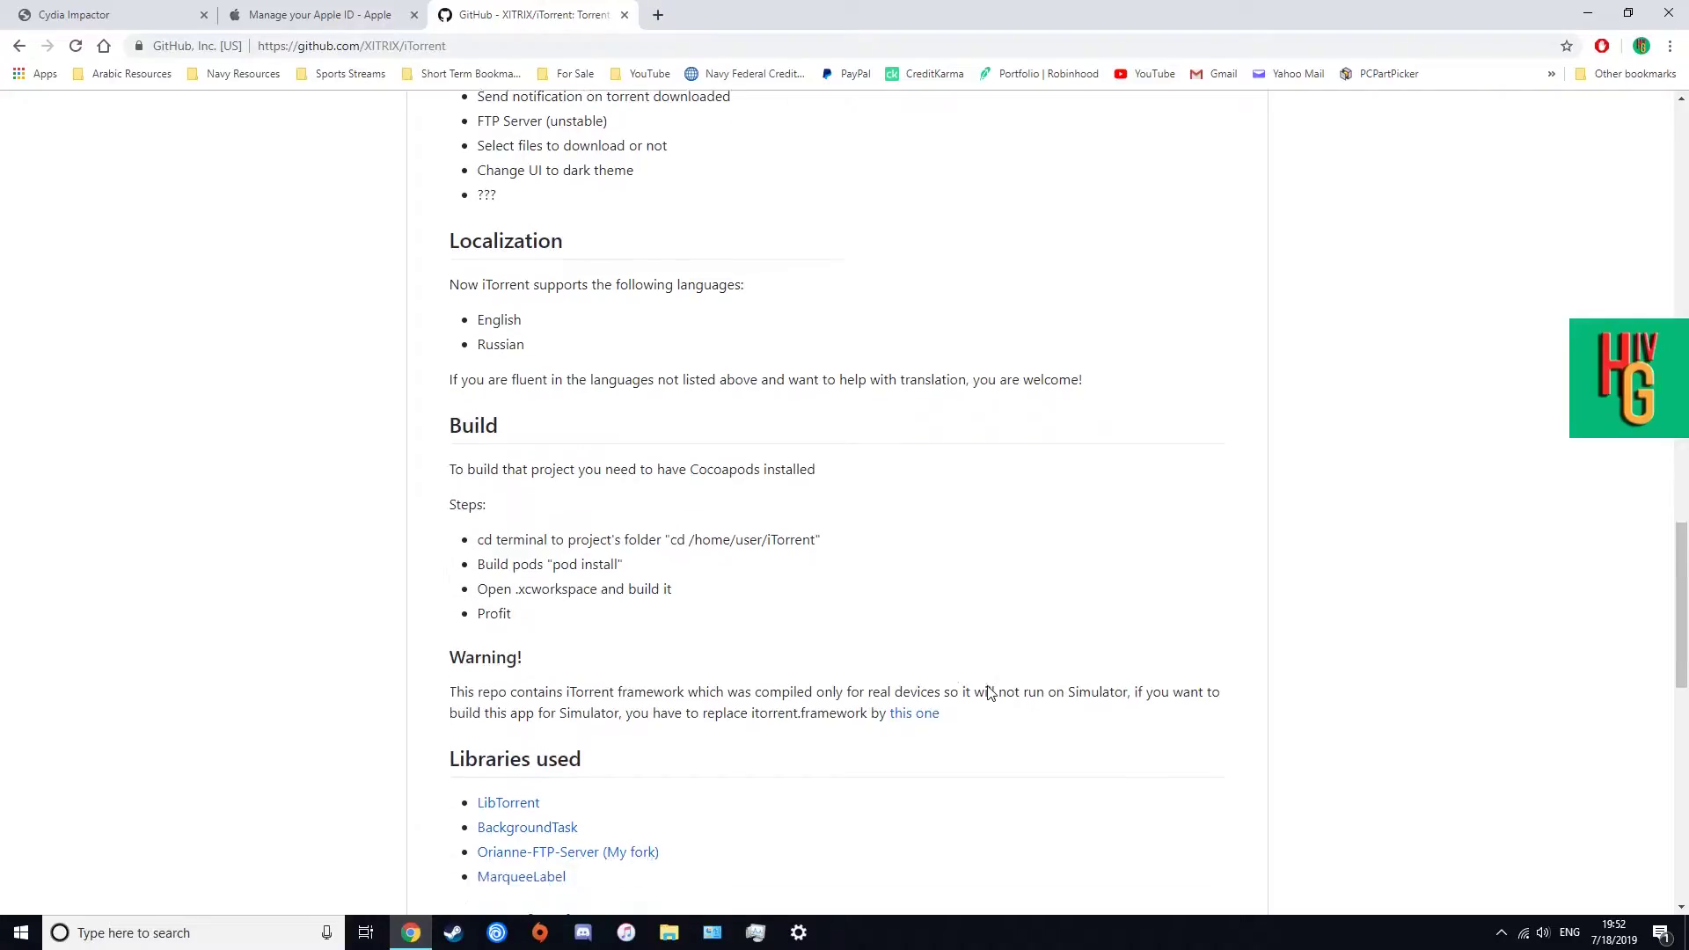
# Step: Scroll back up, view the Apple ID account page, then minimize Chrome
pyautogui.scroll(11, 874, 728)
pyautogui.scroll(3, 761, 743)
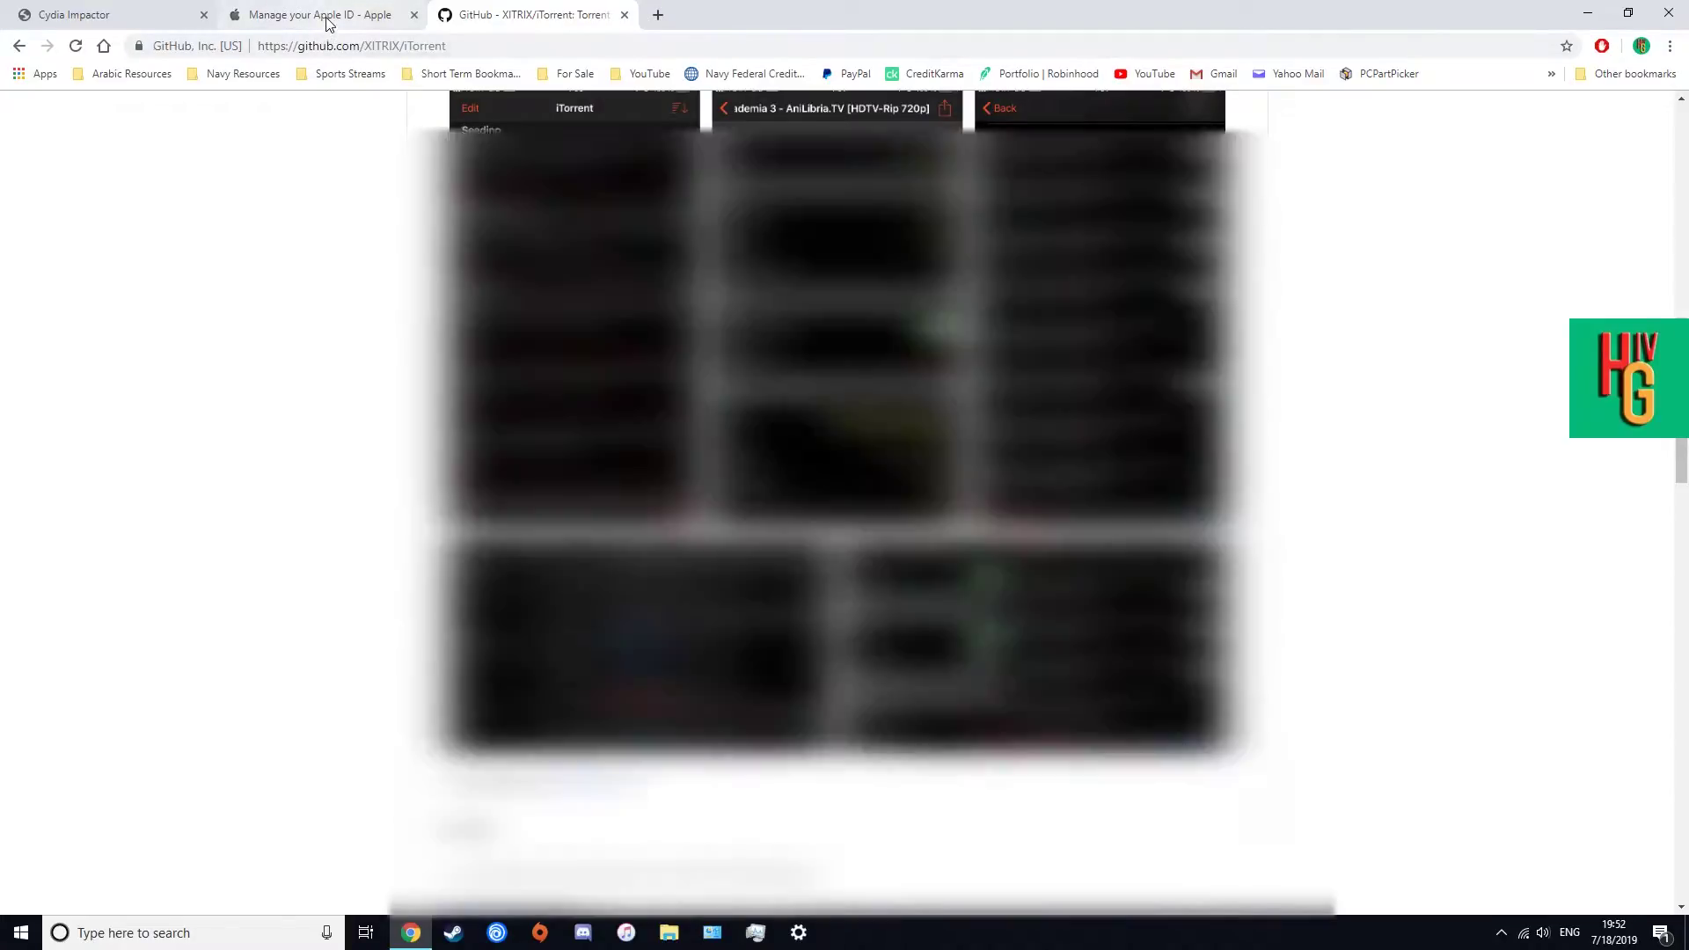
pyautogui.click(324, 19)
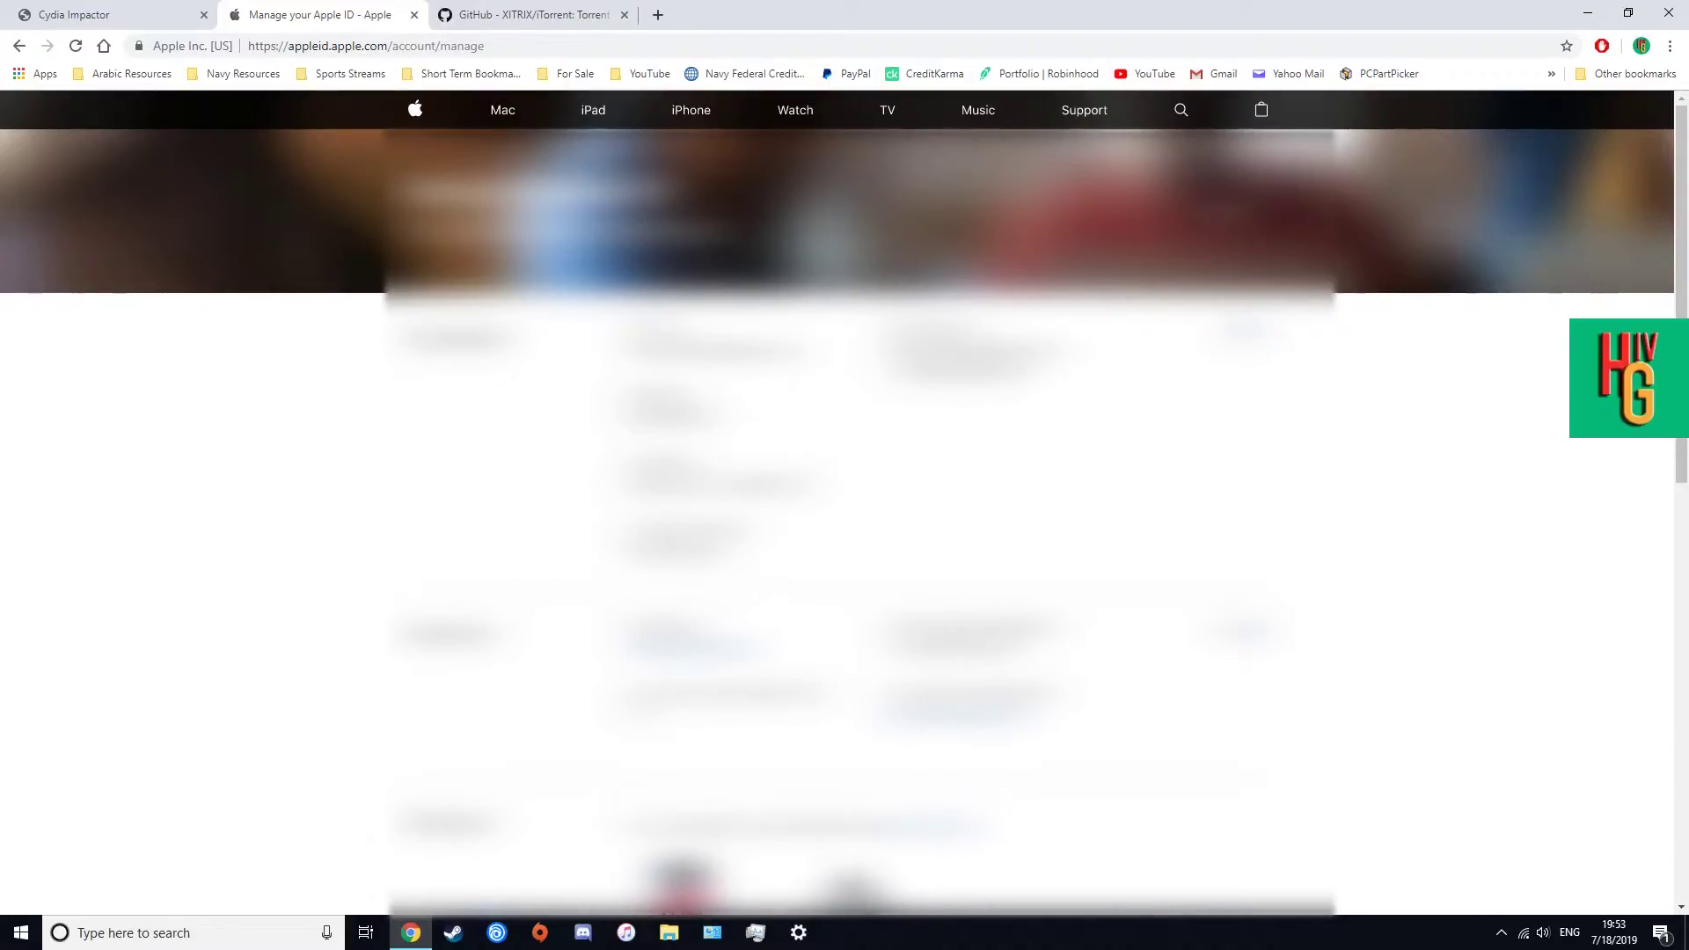
pyautogui.click(1587, 13)
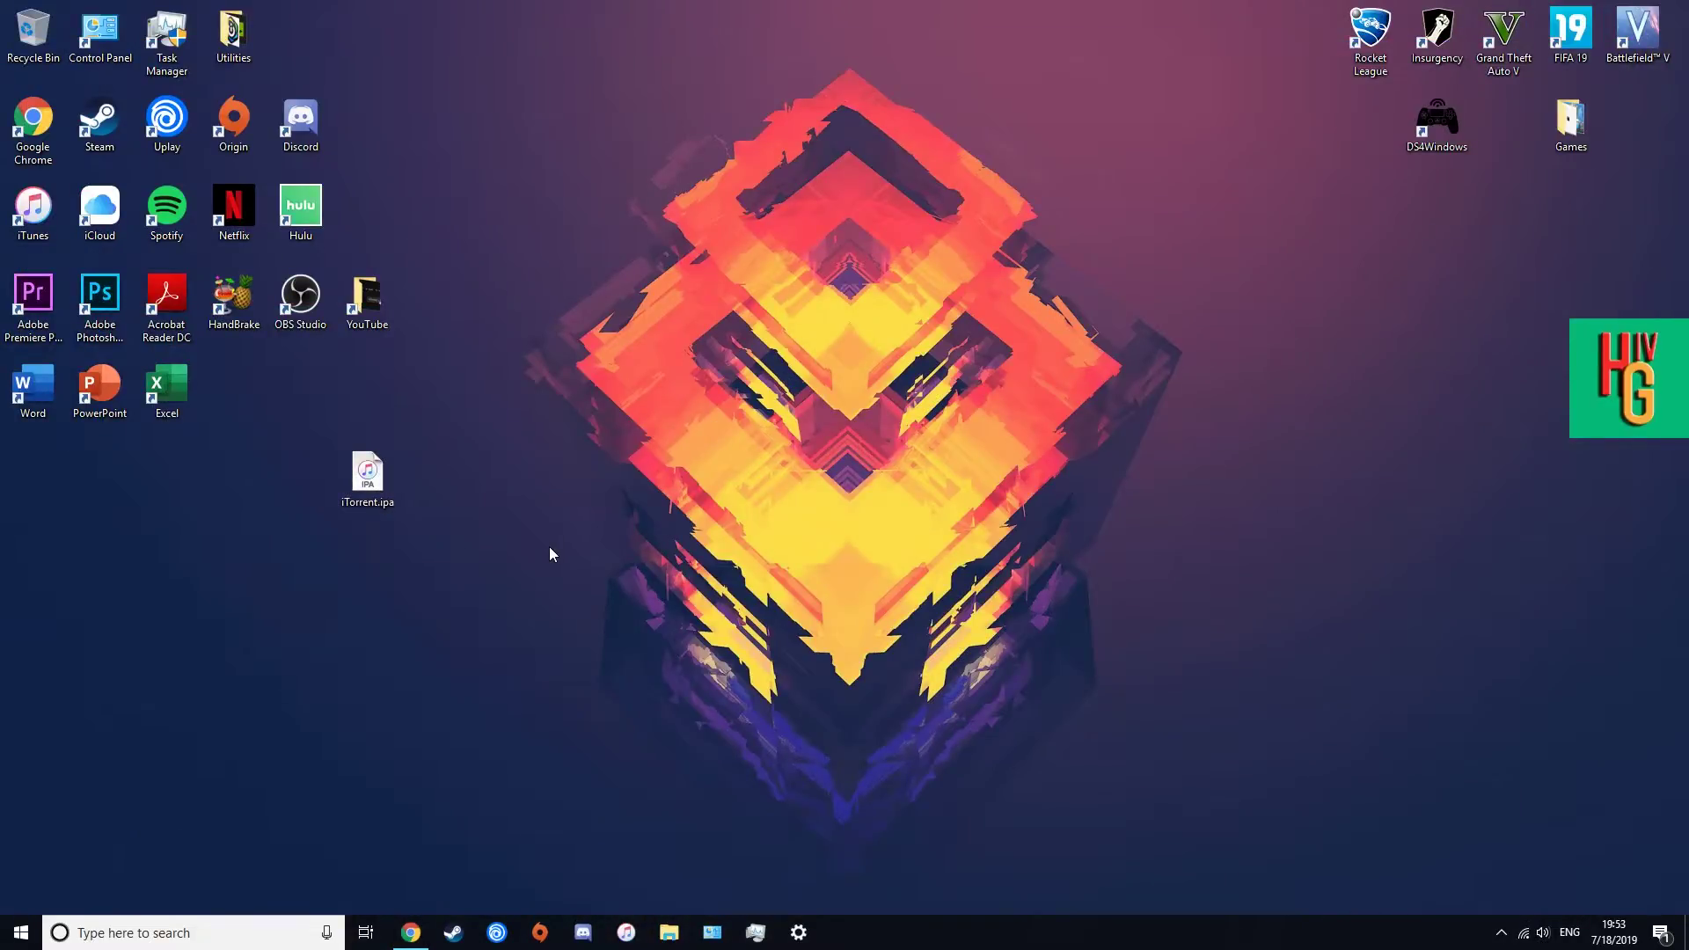
# Step: Extract Impactor_0.9.52.zip in Downloads to an Impactor_0.9.52 folder with 7-Zip
pyautogui.moveTo(368, 475); pyautogui.dragTo(290, 523)
pyautogui.click(669, 933)
pyautogui.click(782, 272)
pyautogui.click(906, 264)
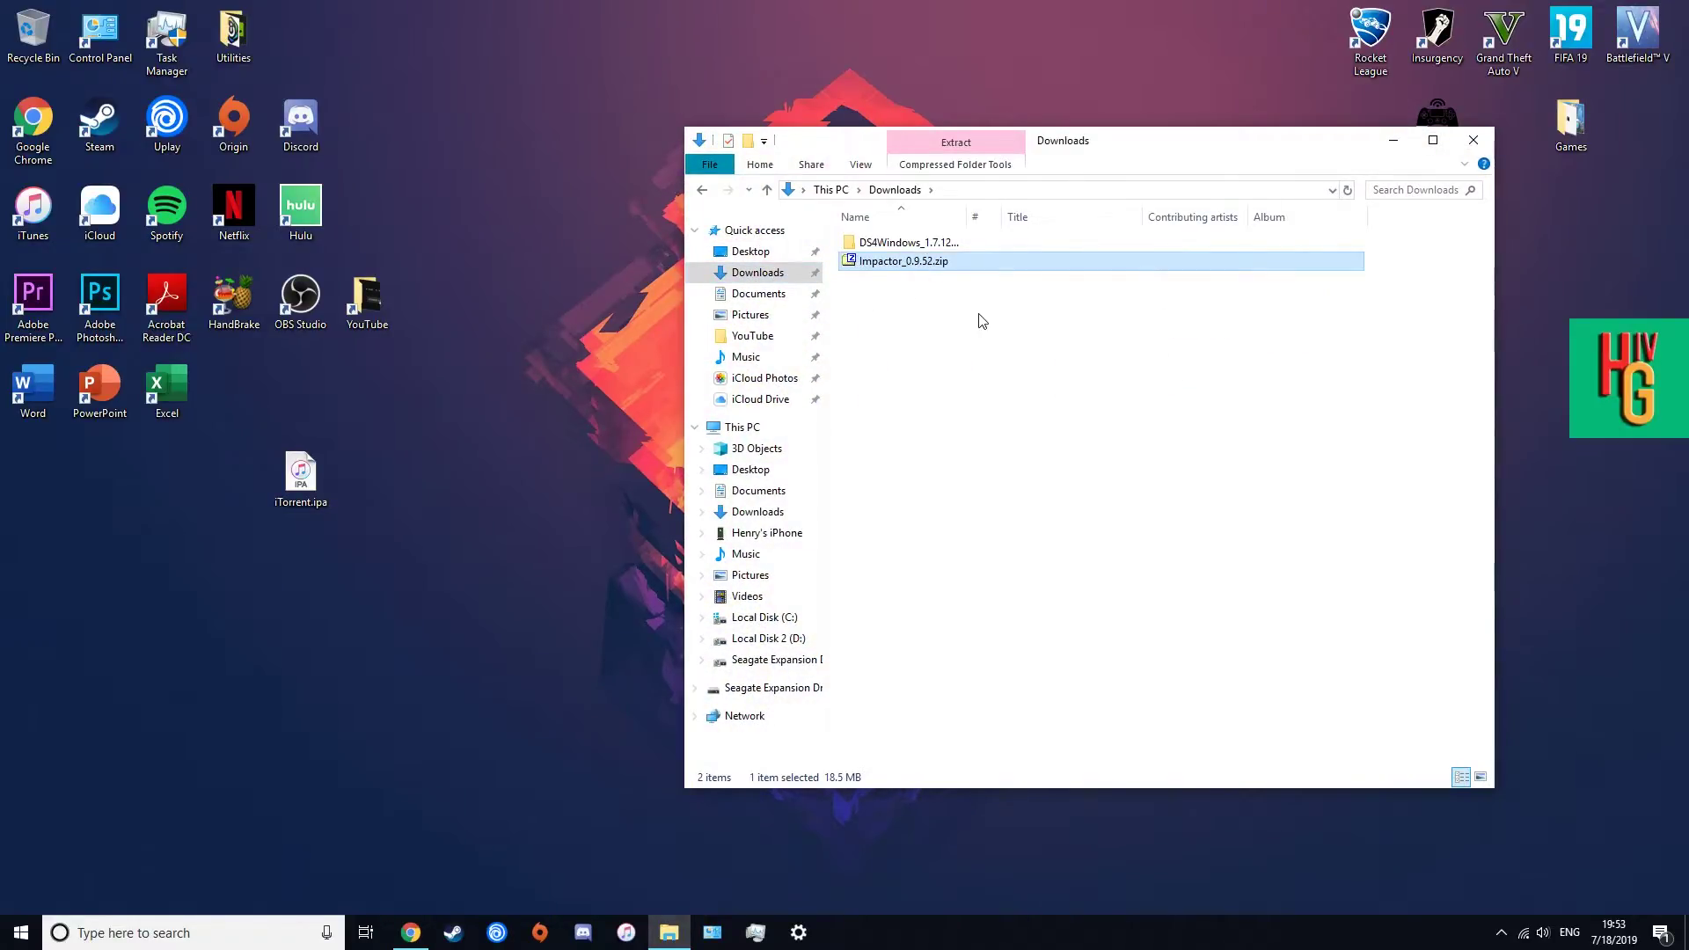
pyautogui.rightClick(933, 271)
pyautogui.moveTo(1047, 296)
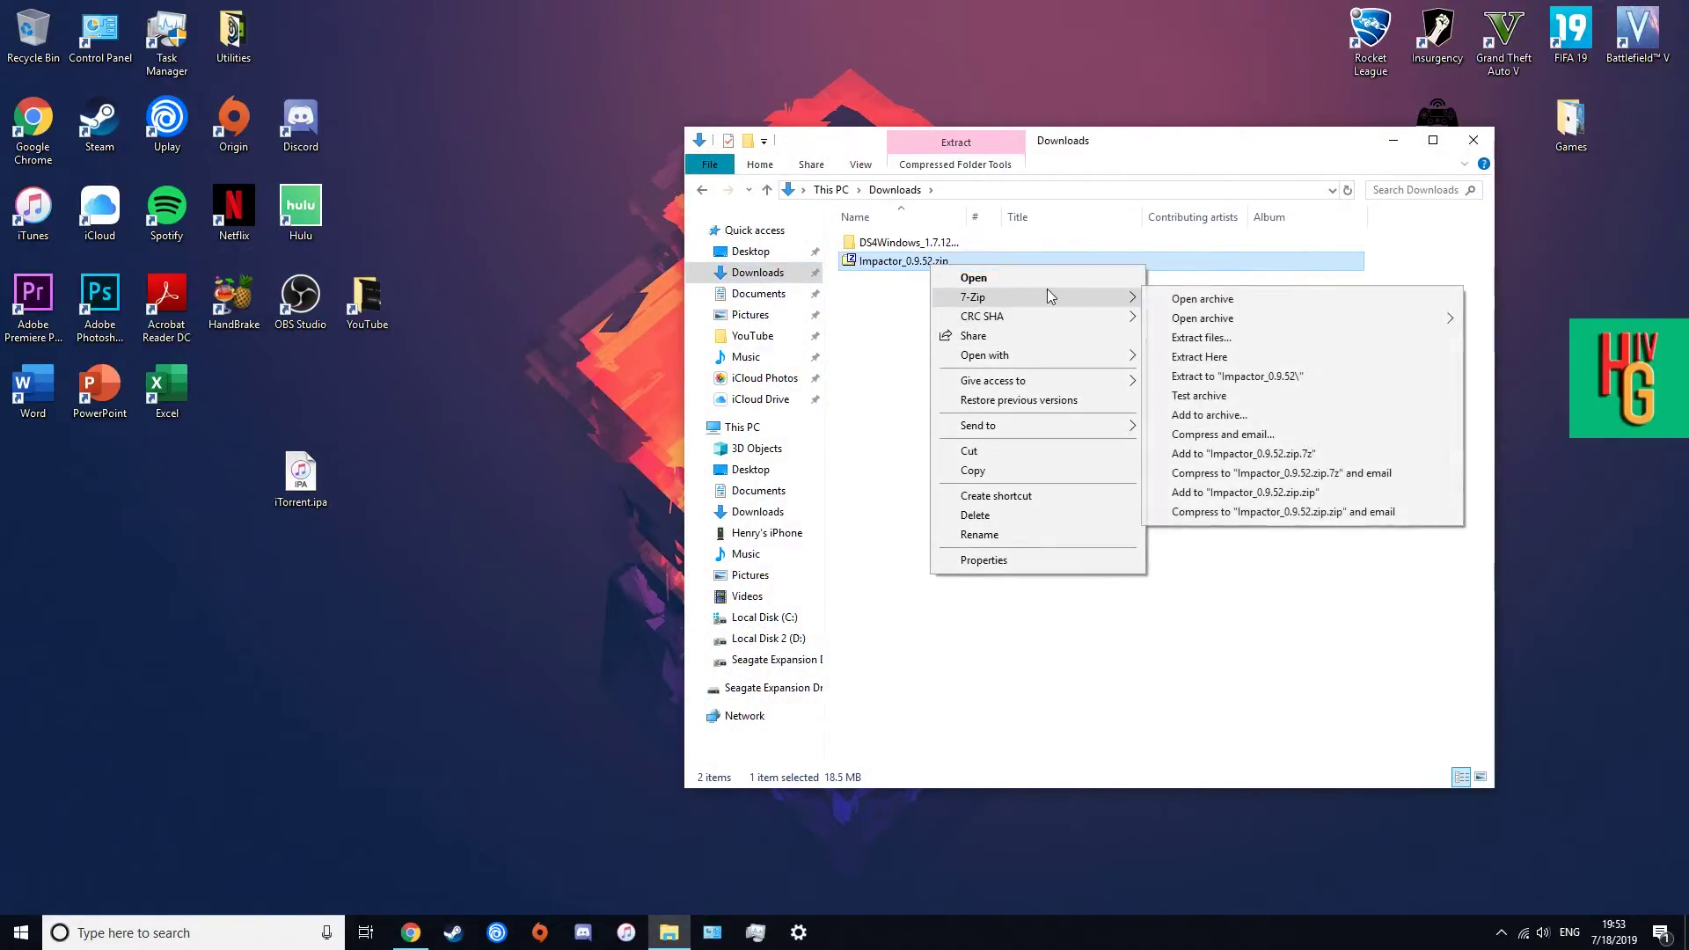
pyautogui.click(1234, 377)
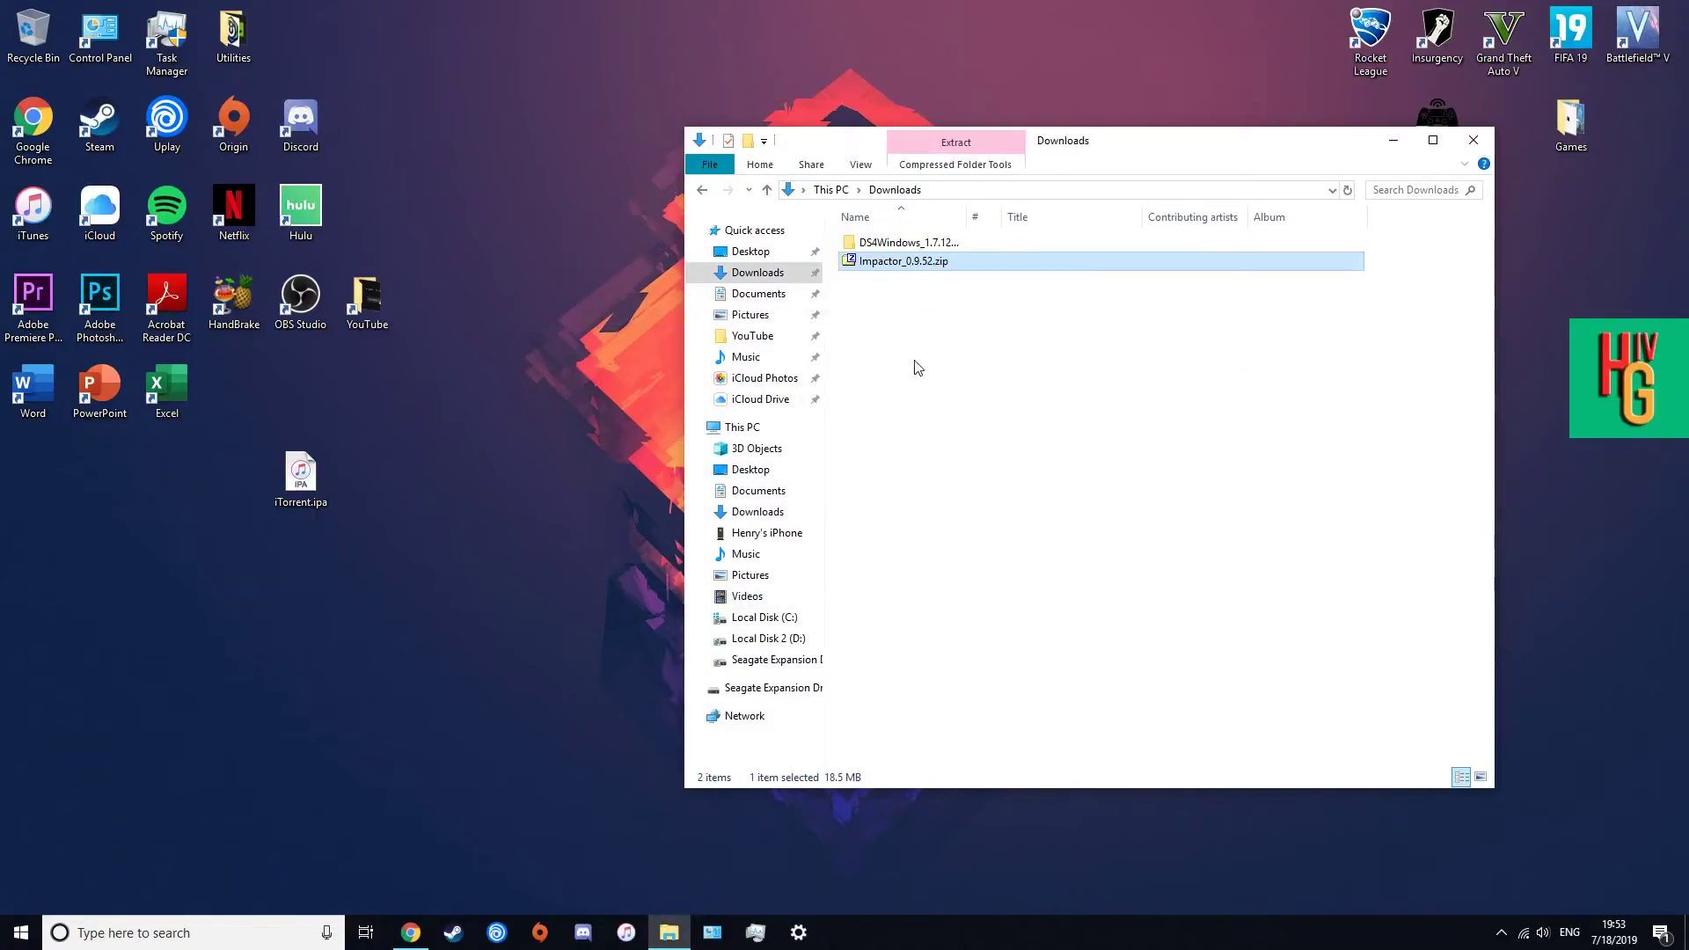
# Step: Open the extracted Impactor_0.9.52 folder and launch iTunes
pyautogui.click(921, 279)
pyautogui.doubleClick(916, 279)
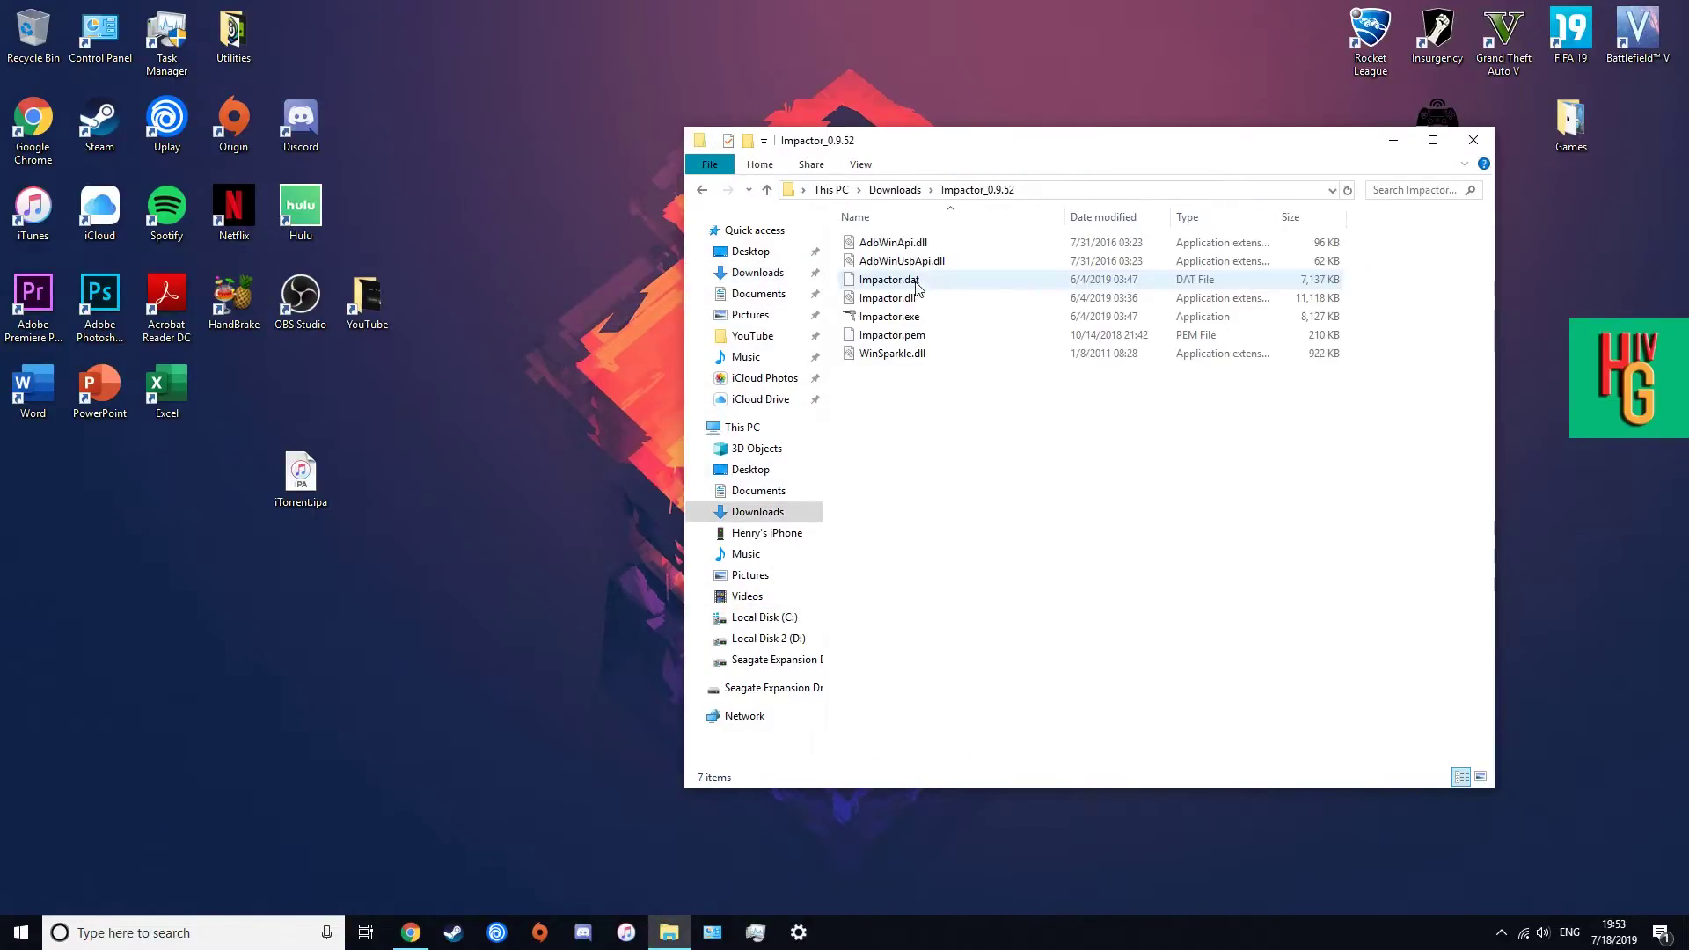
pyautogui.moveTo(959, 153); pyautogui.dragTo(981, 214)
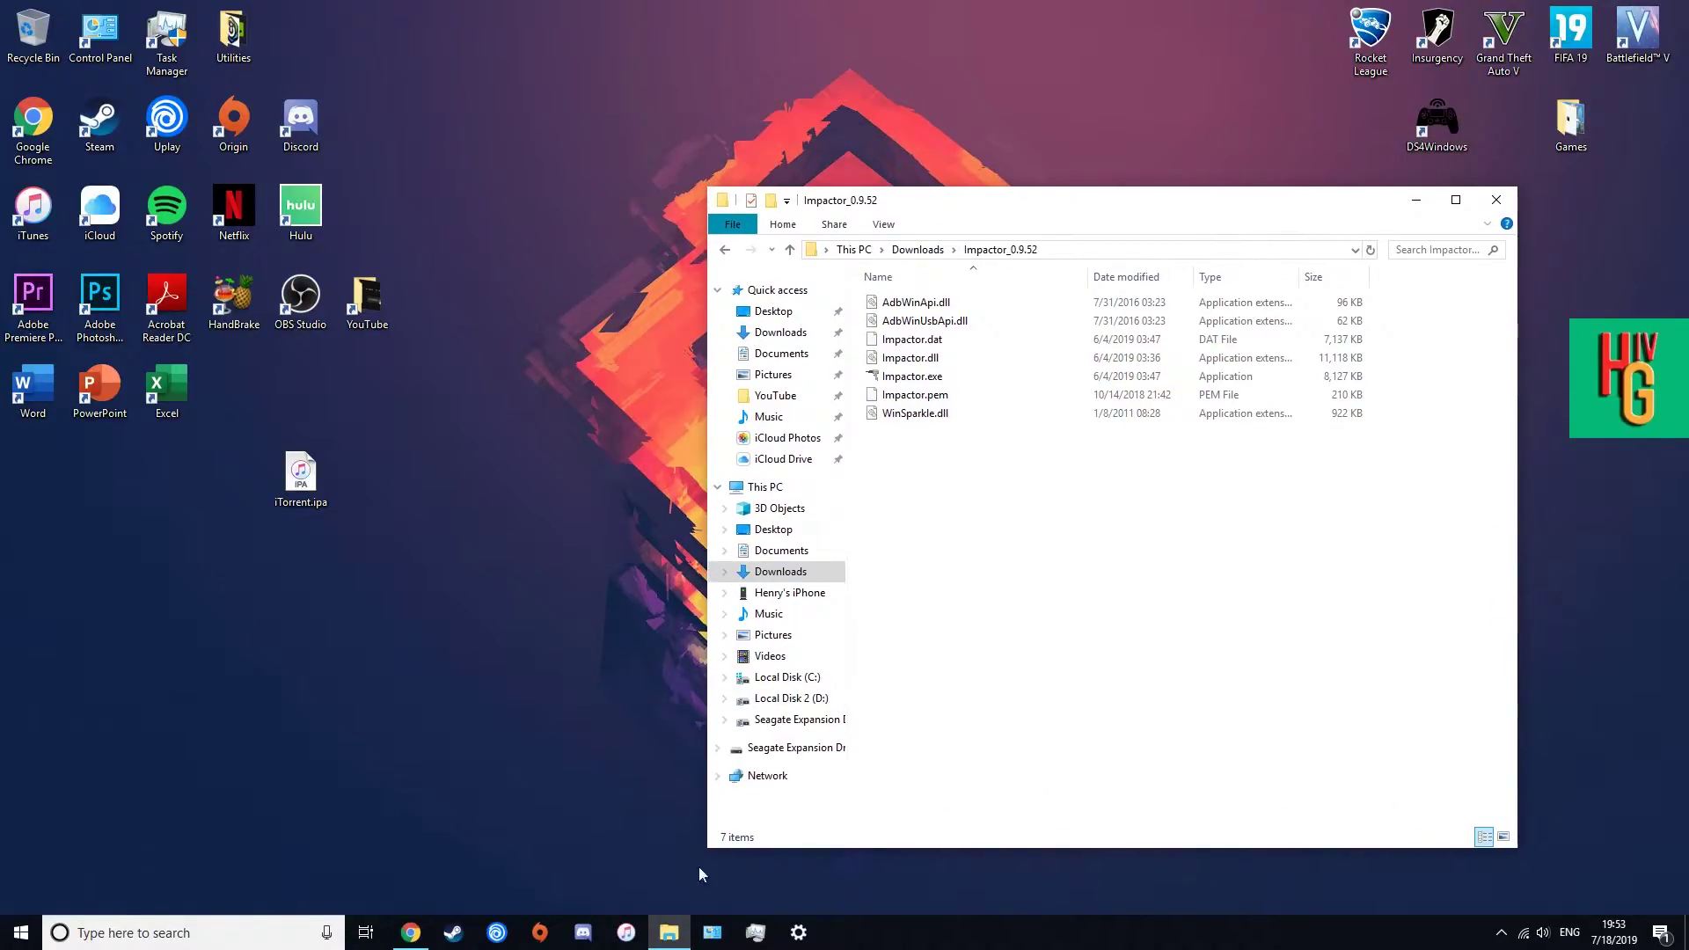
pyautogui.click(632, 935)
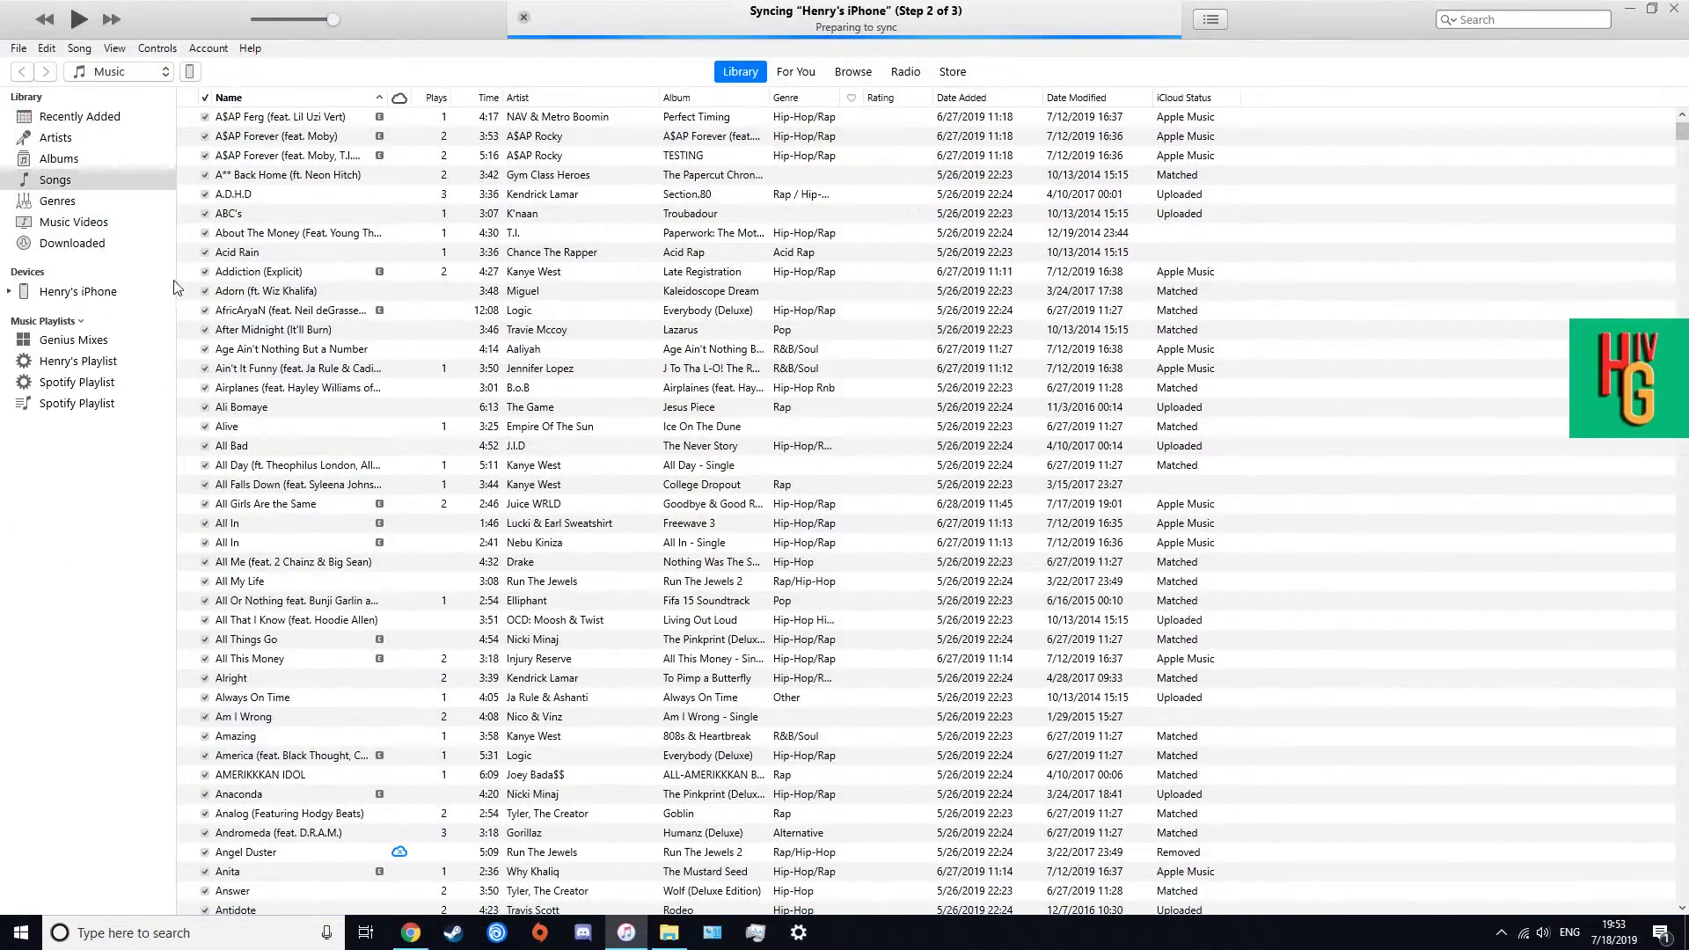
# Step: Close iTunes after the sync and run Impactor.exe from the Impactor_0.9.52 folder
pyautogui.click(1673, 9)
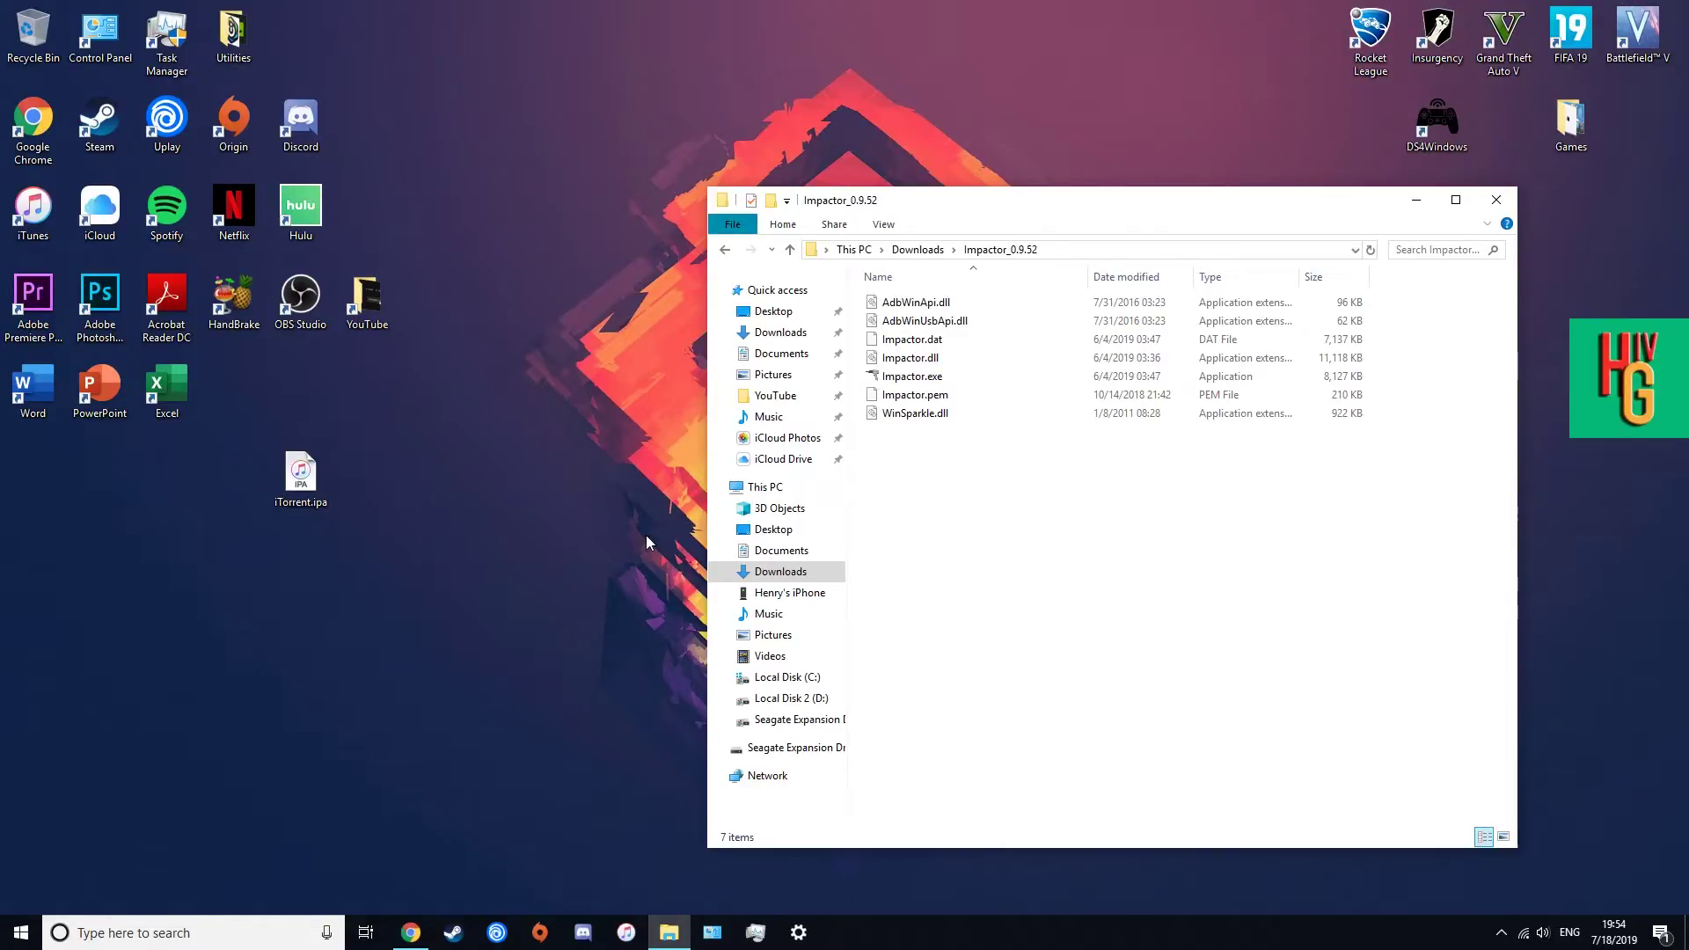
pyautogui.doubleClick(929, 378)
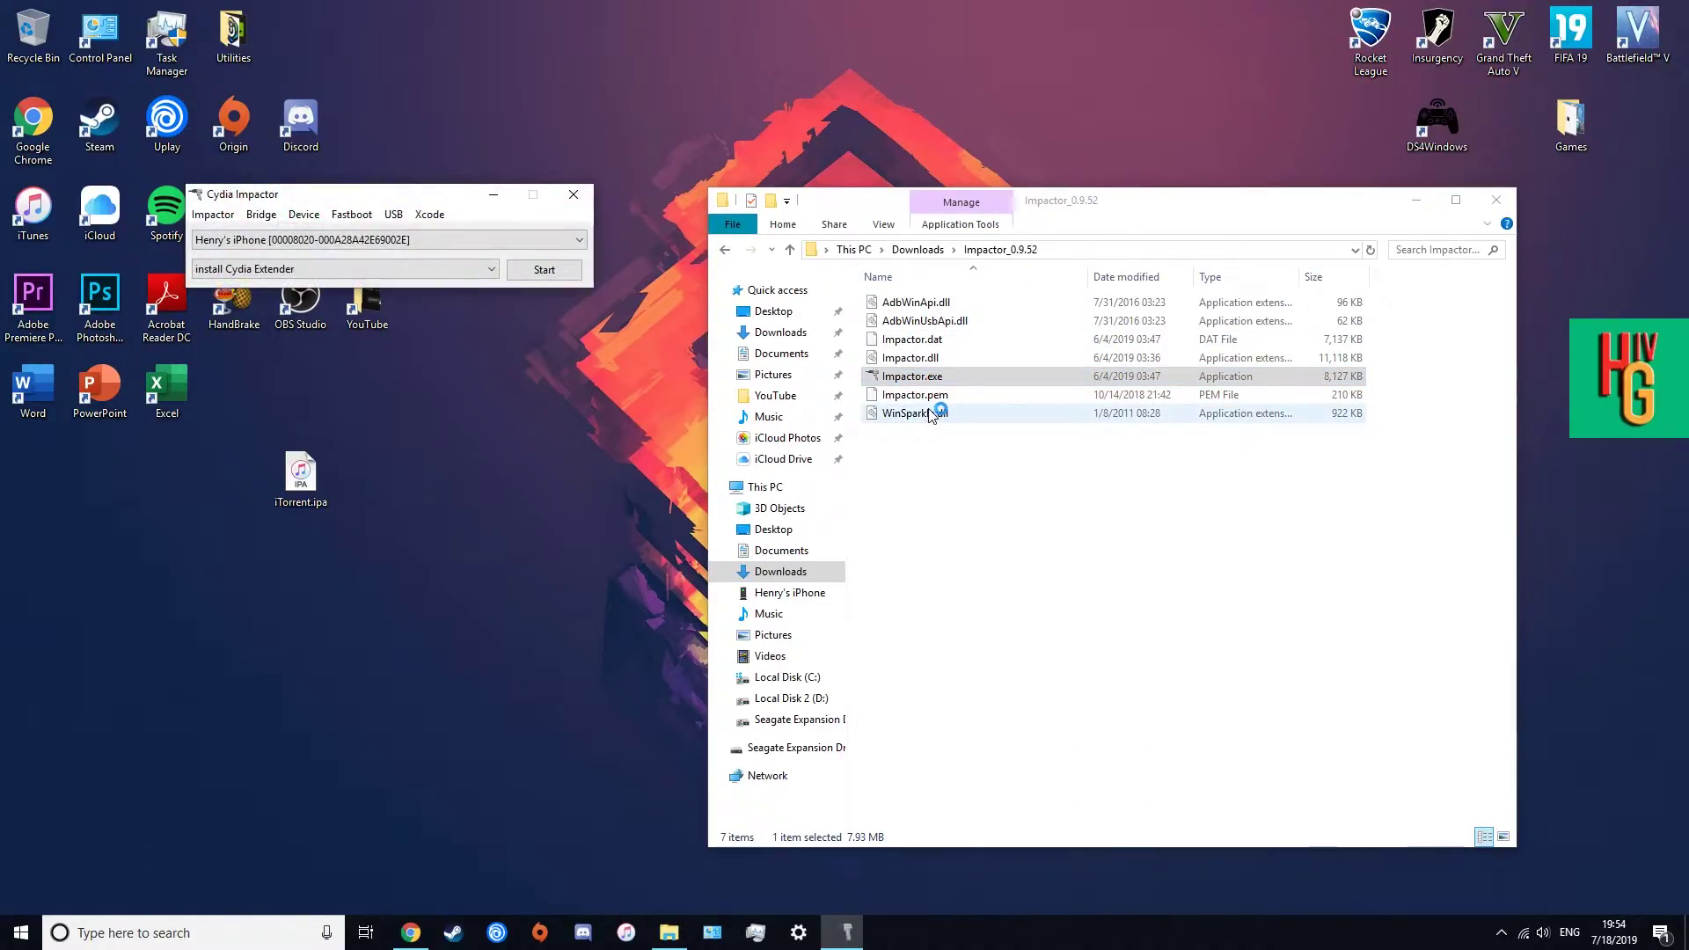
pyautogui.moveTo(384, 200); pyautogui.dragTo(516, 240)
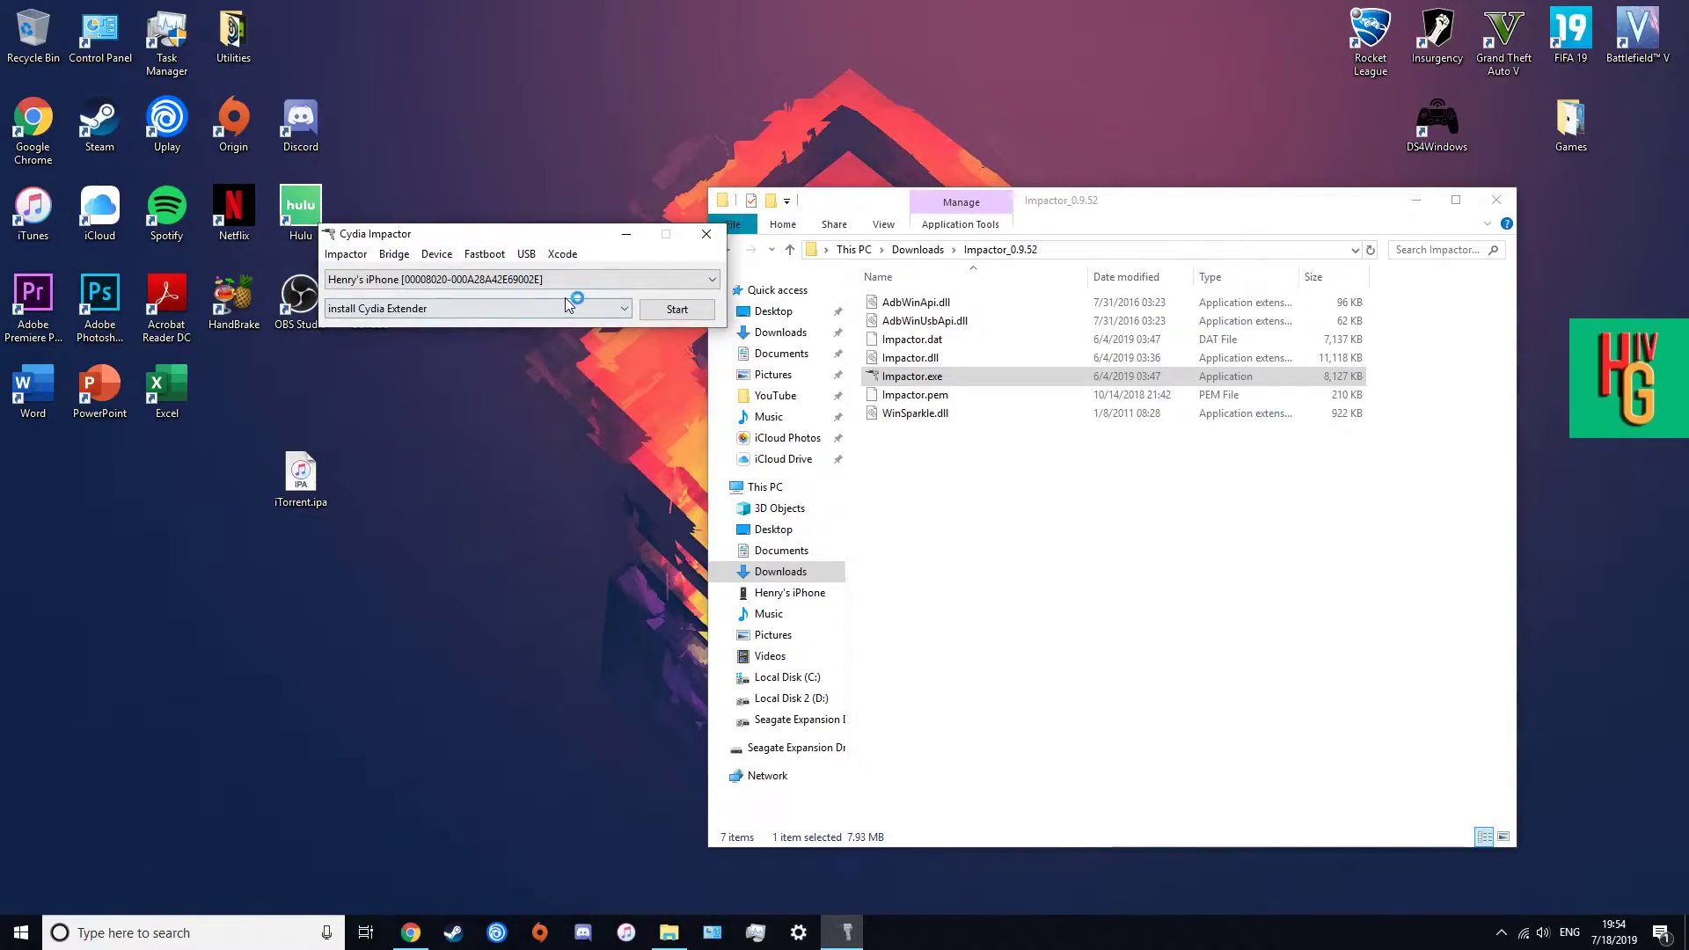
pyautogui.click(675, 311)
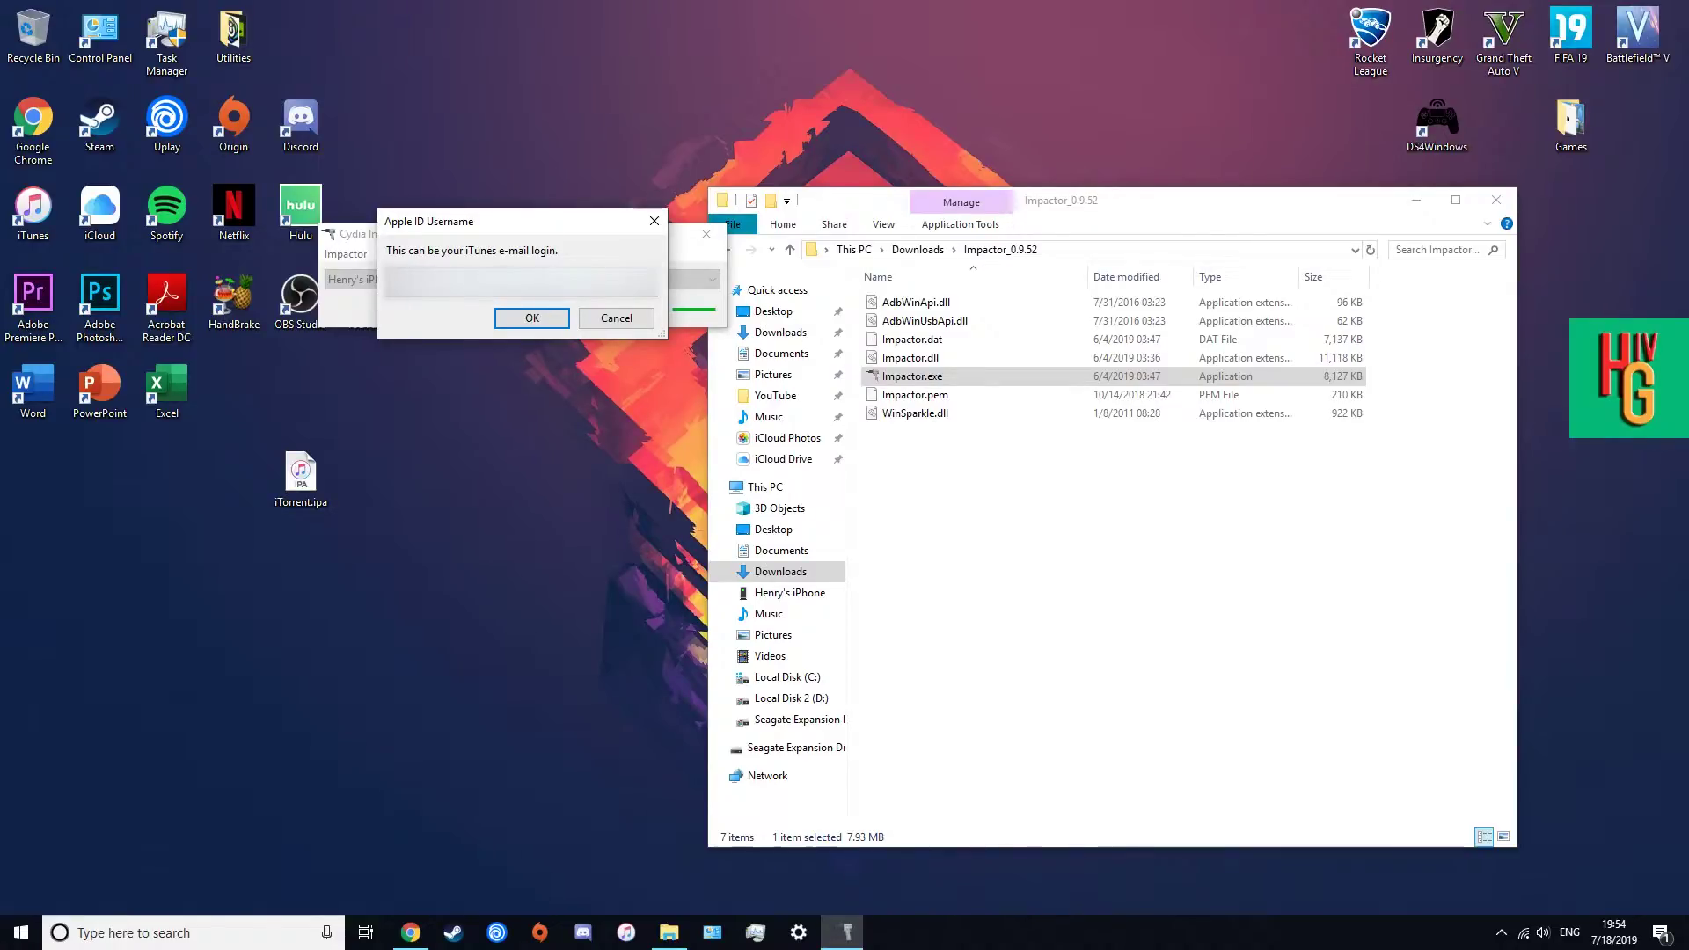
pyautogui.press('Return')
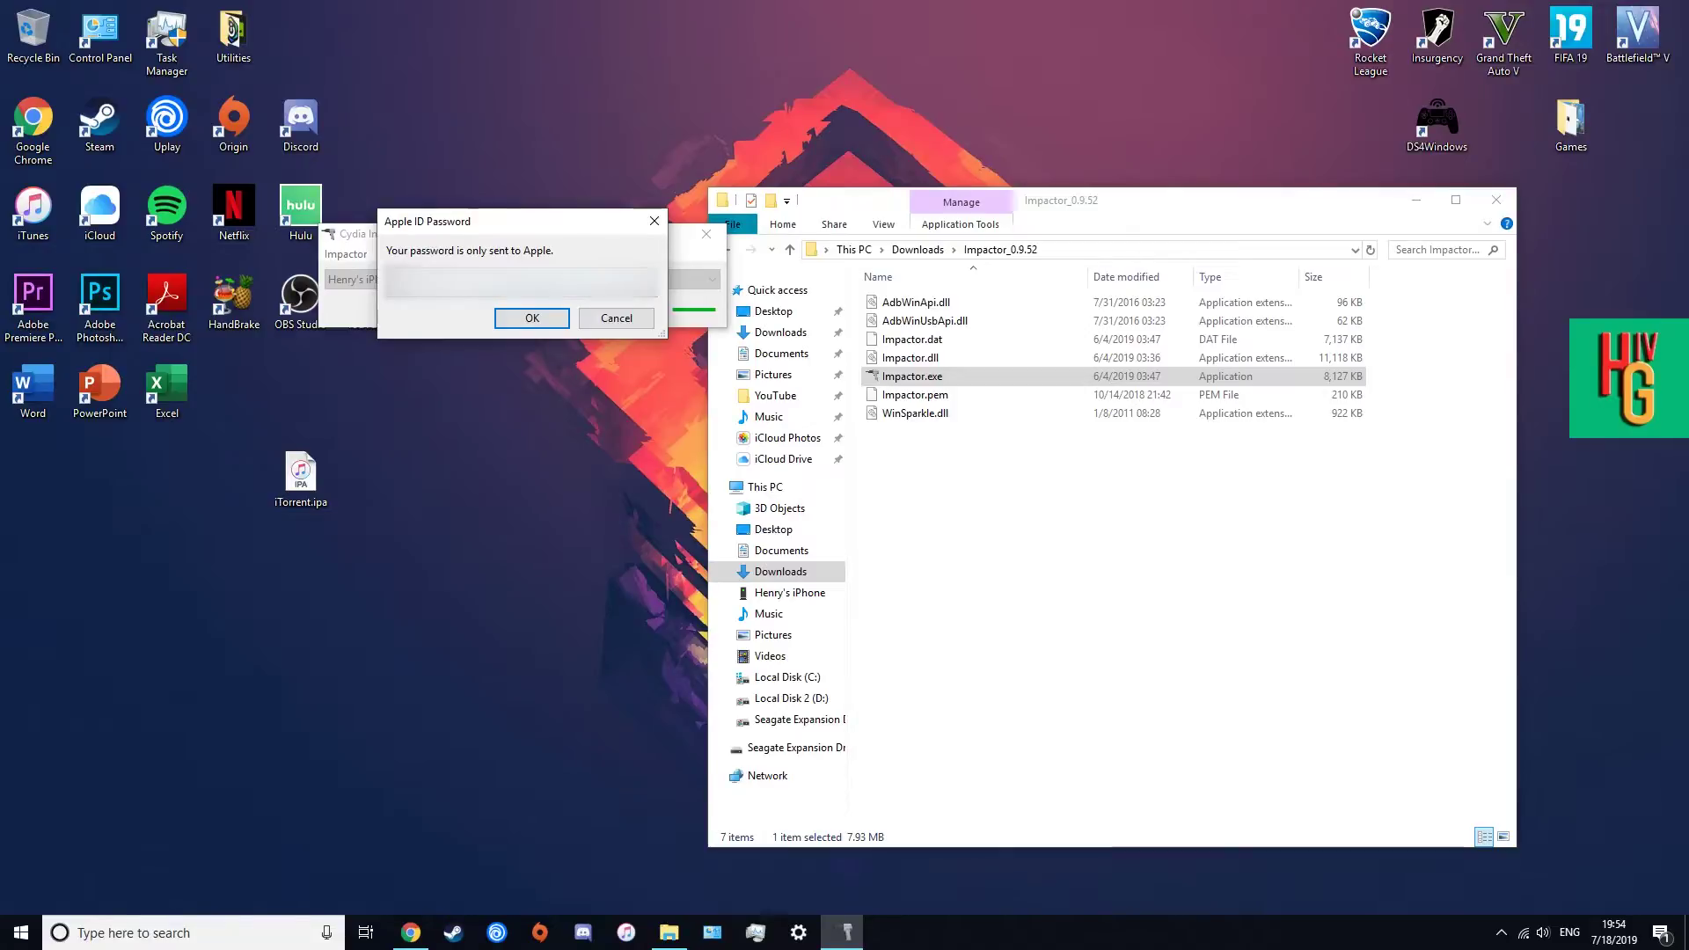
pyautogui.press('Return')
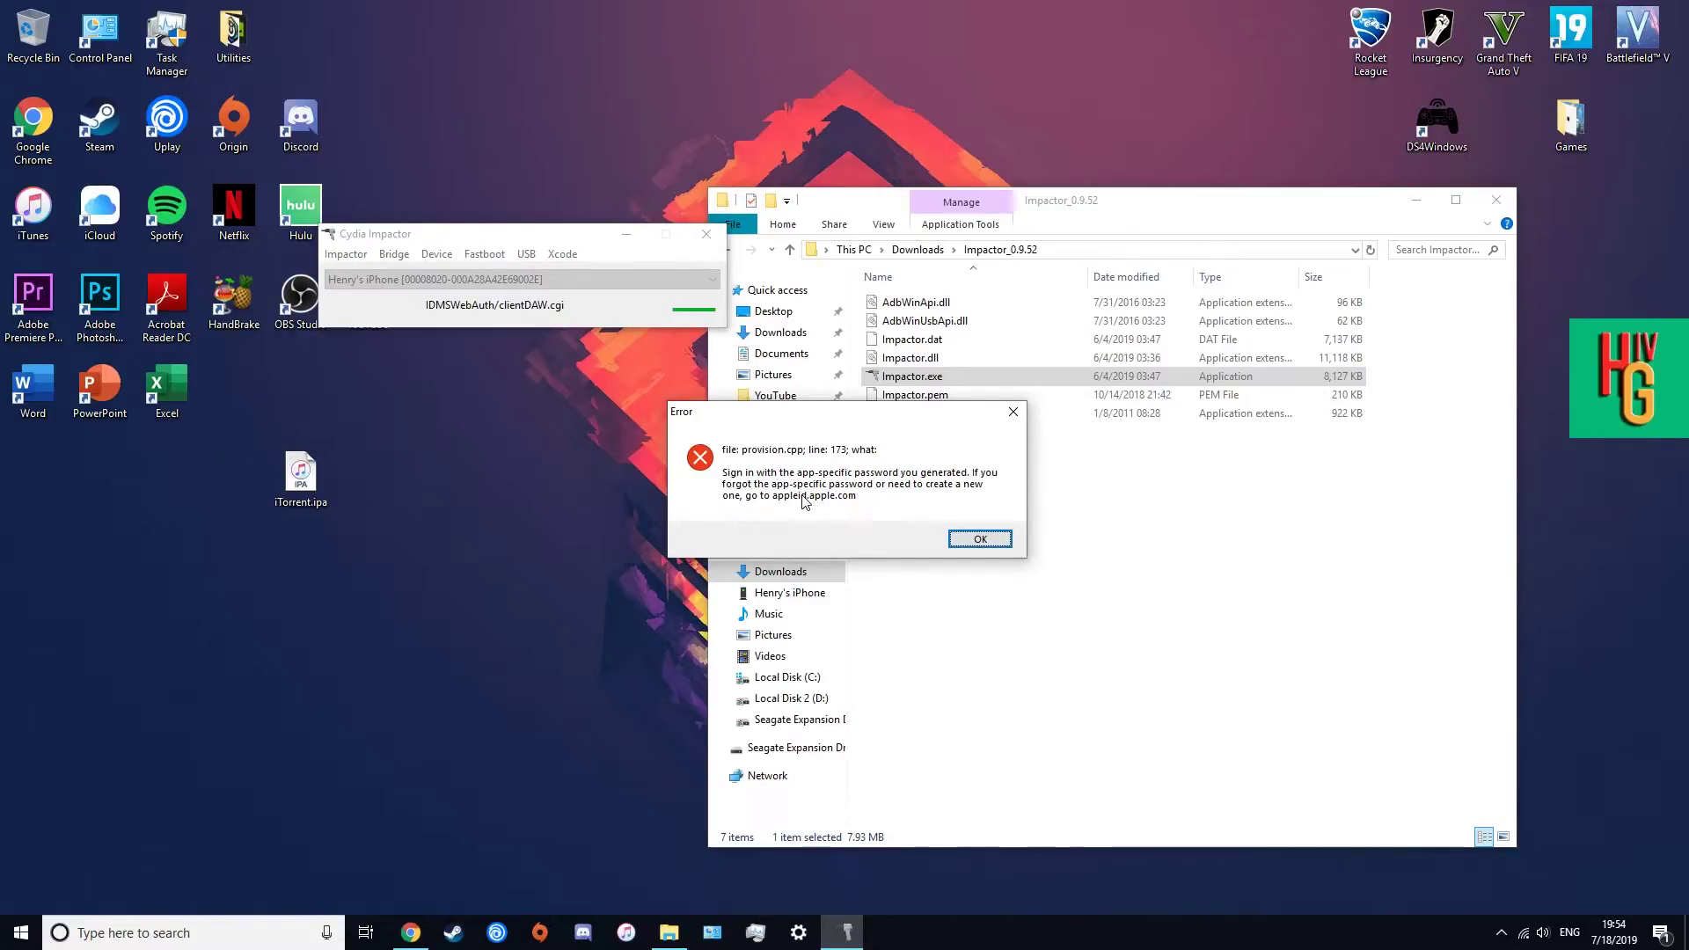
pyautogui.click(979, 538)
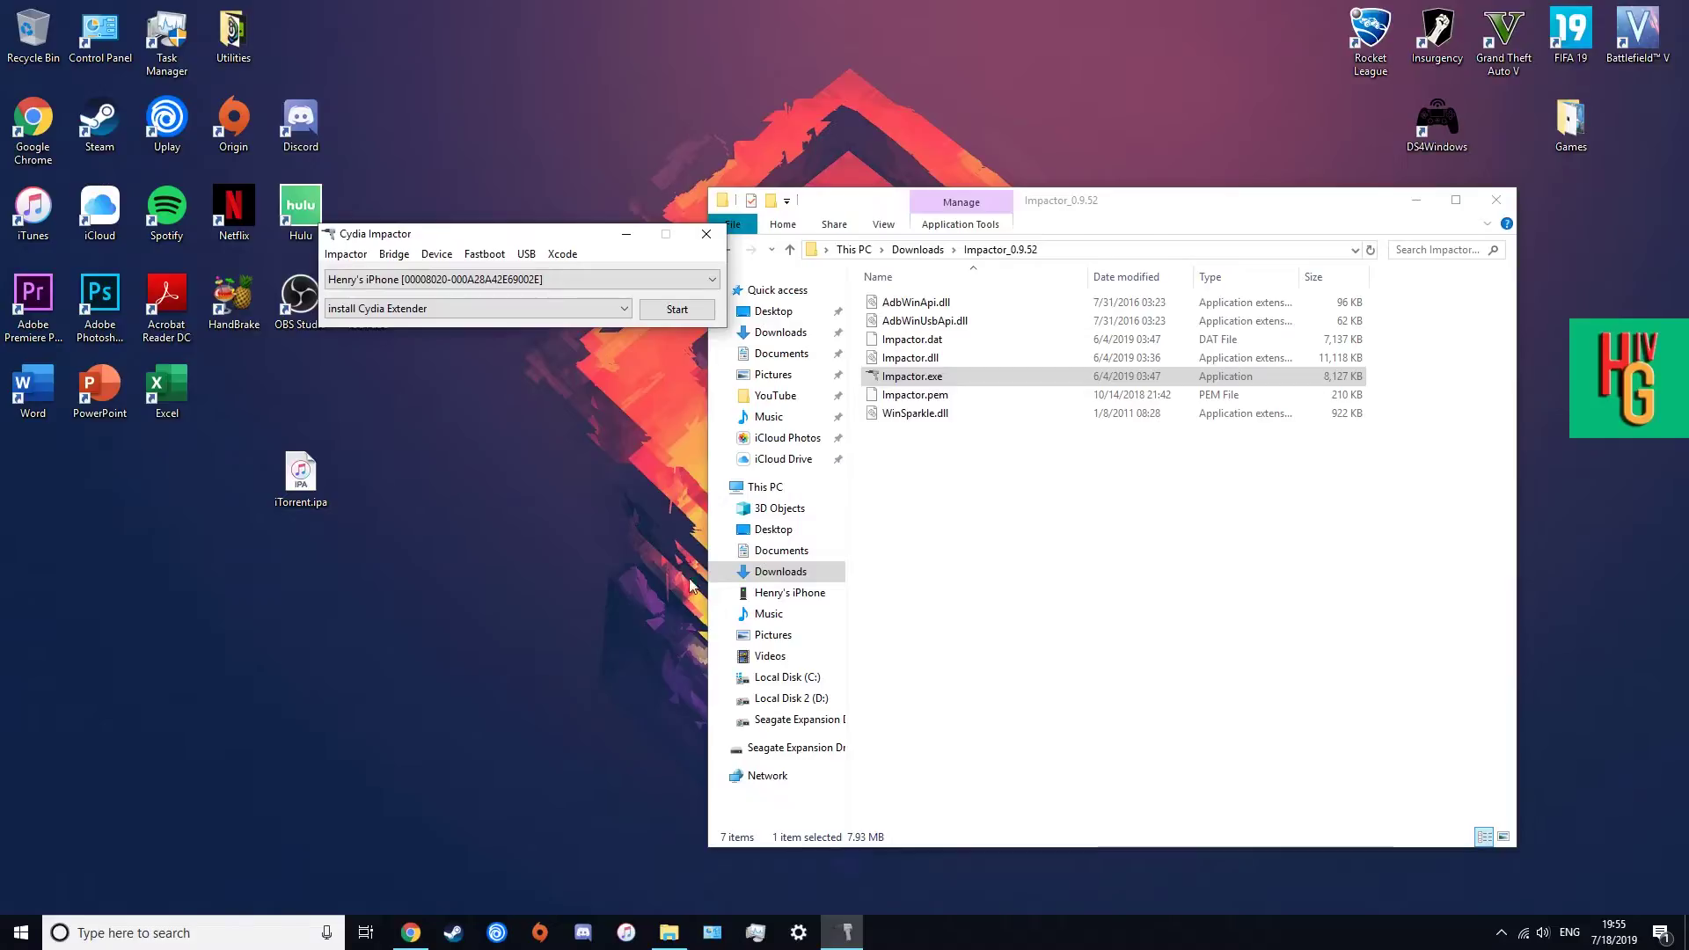
pyautogui.click(410, 933)
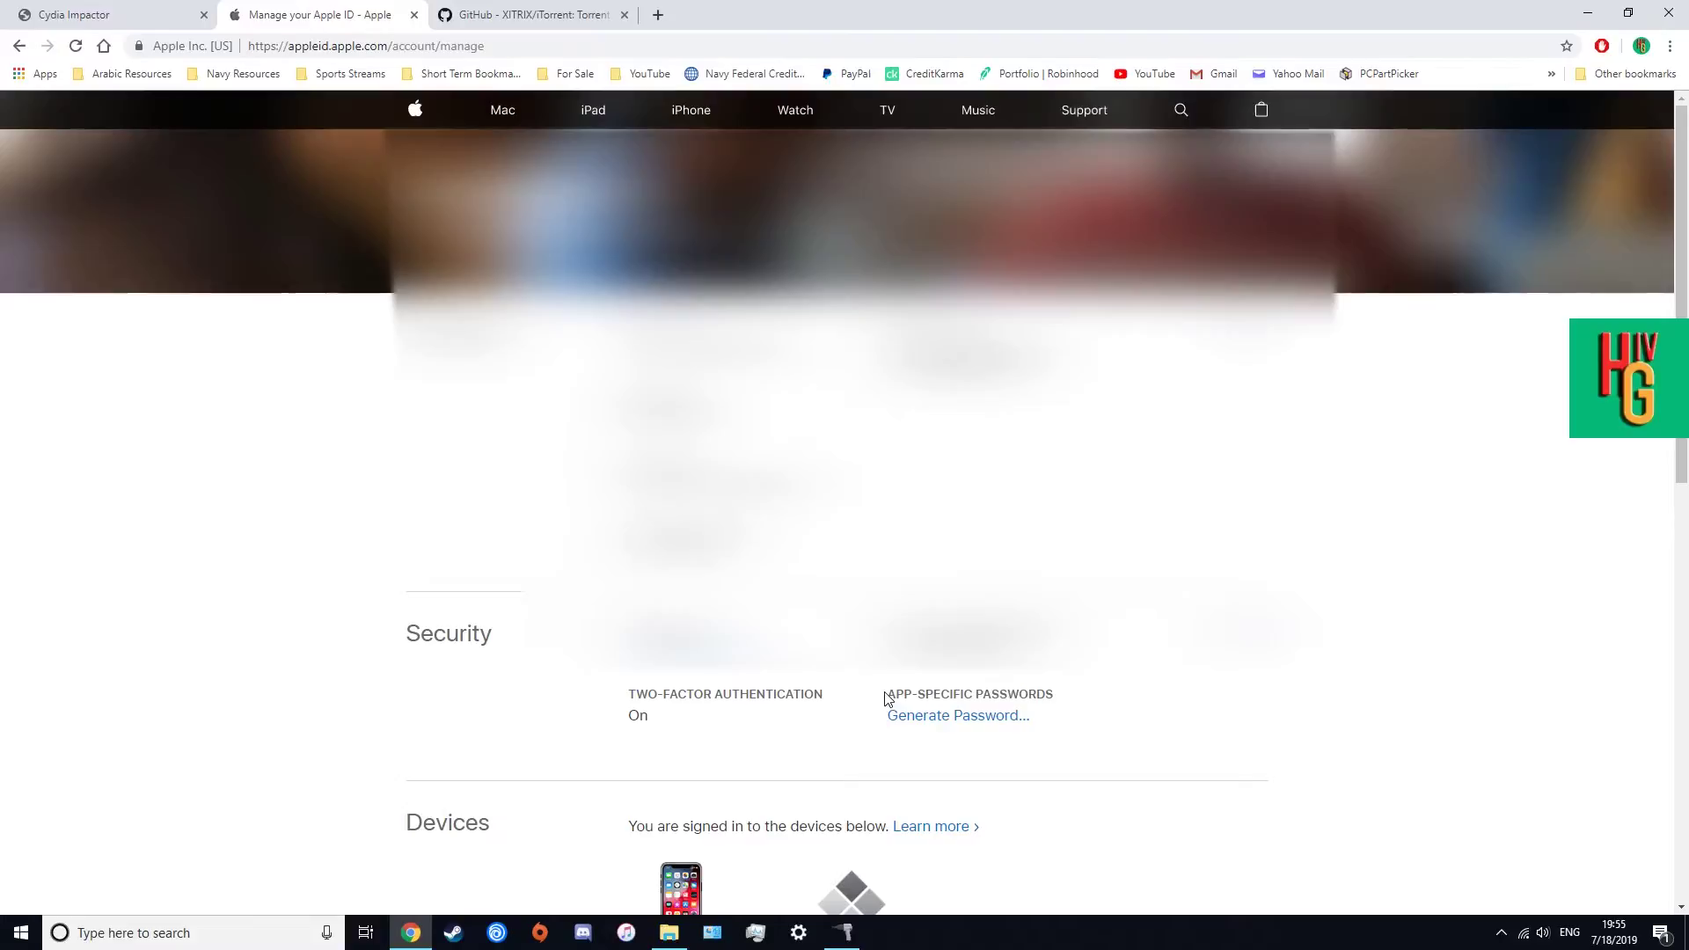
# Step: Generate an Apple ID app-specific password labelled 'Cydia Impactor'
pyautogui.moveTo(891, 695); pyautogui.dragTo(1044, 694)
pyautogui.click(1085, 694)
pyautogui.click(965, 721)
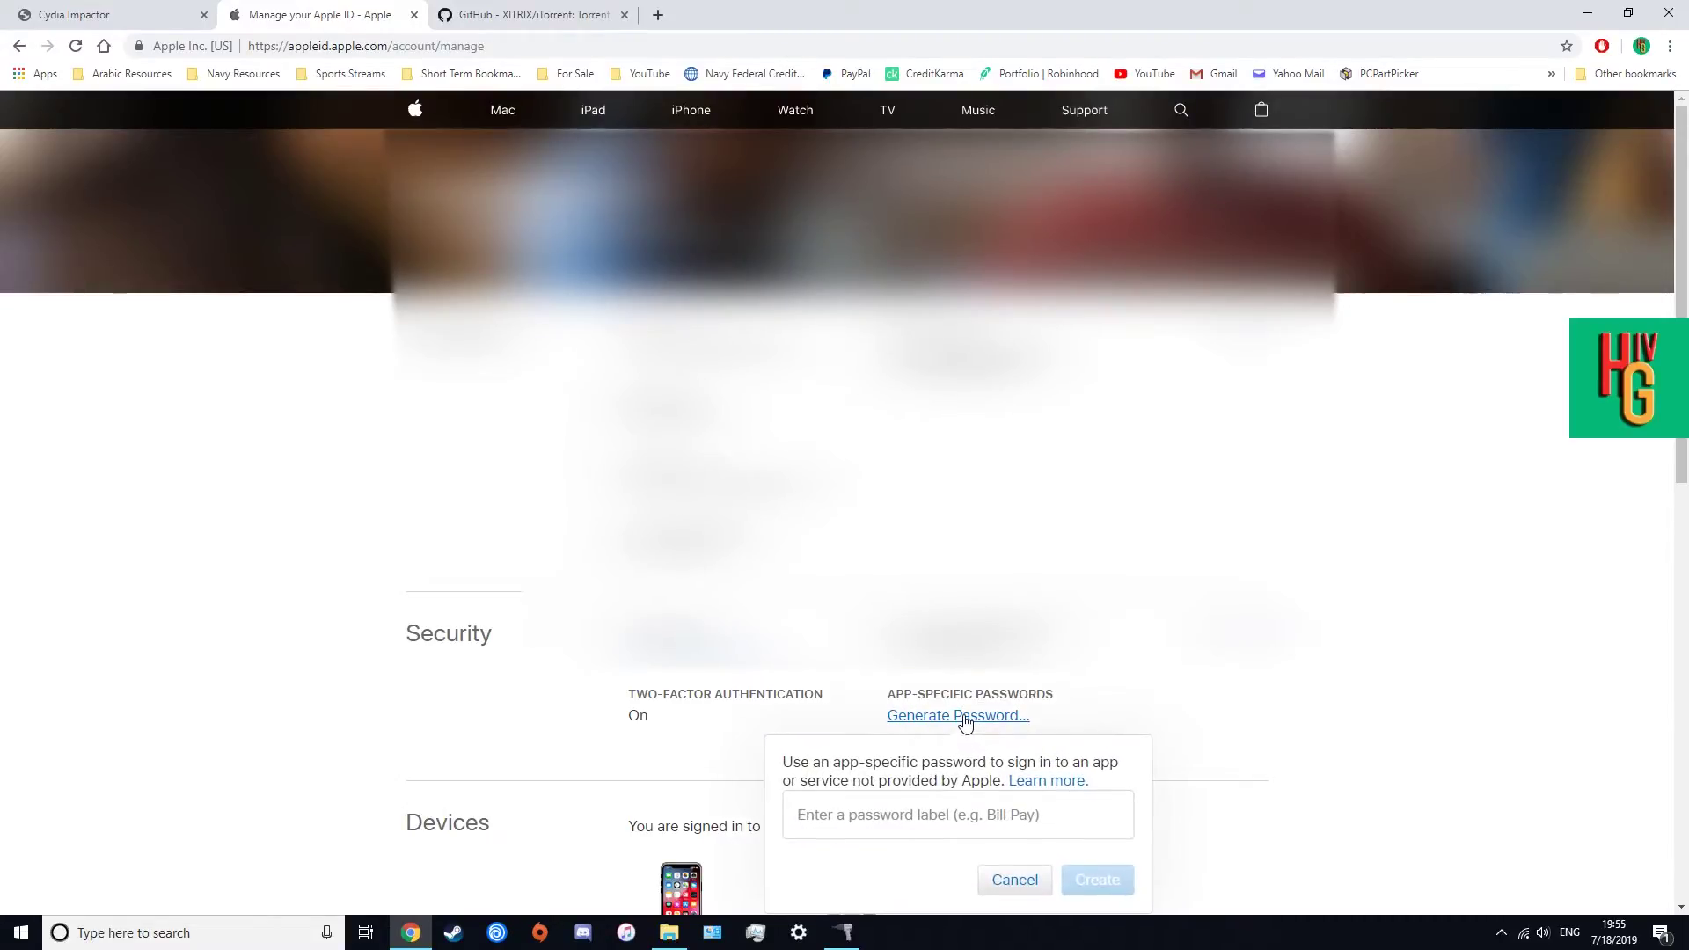
pyautogui.click(905, 813)
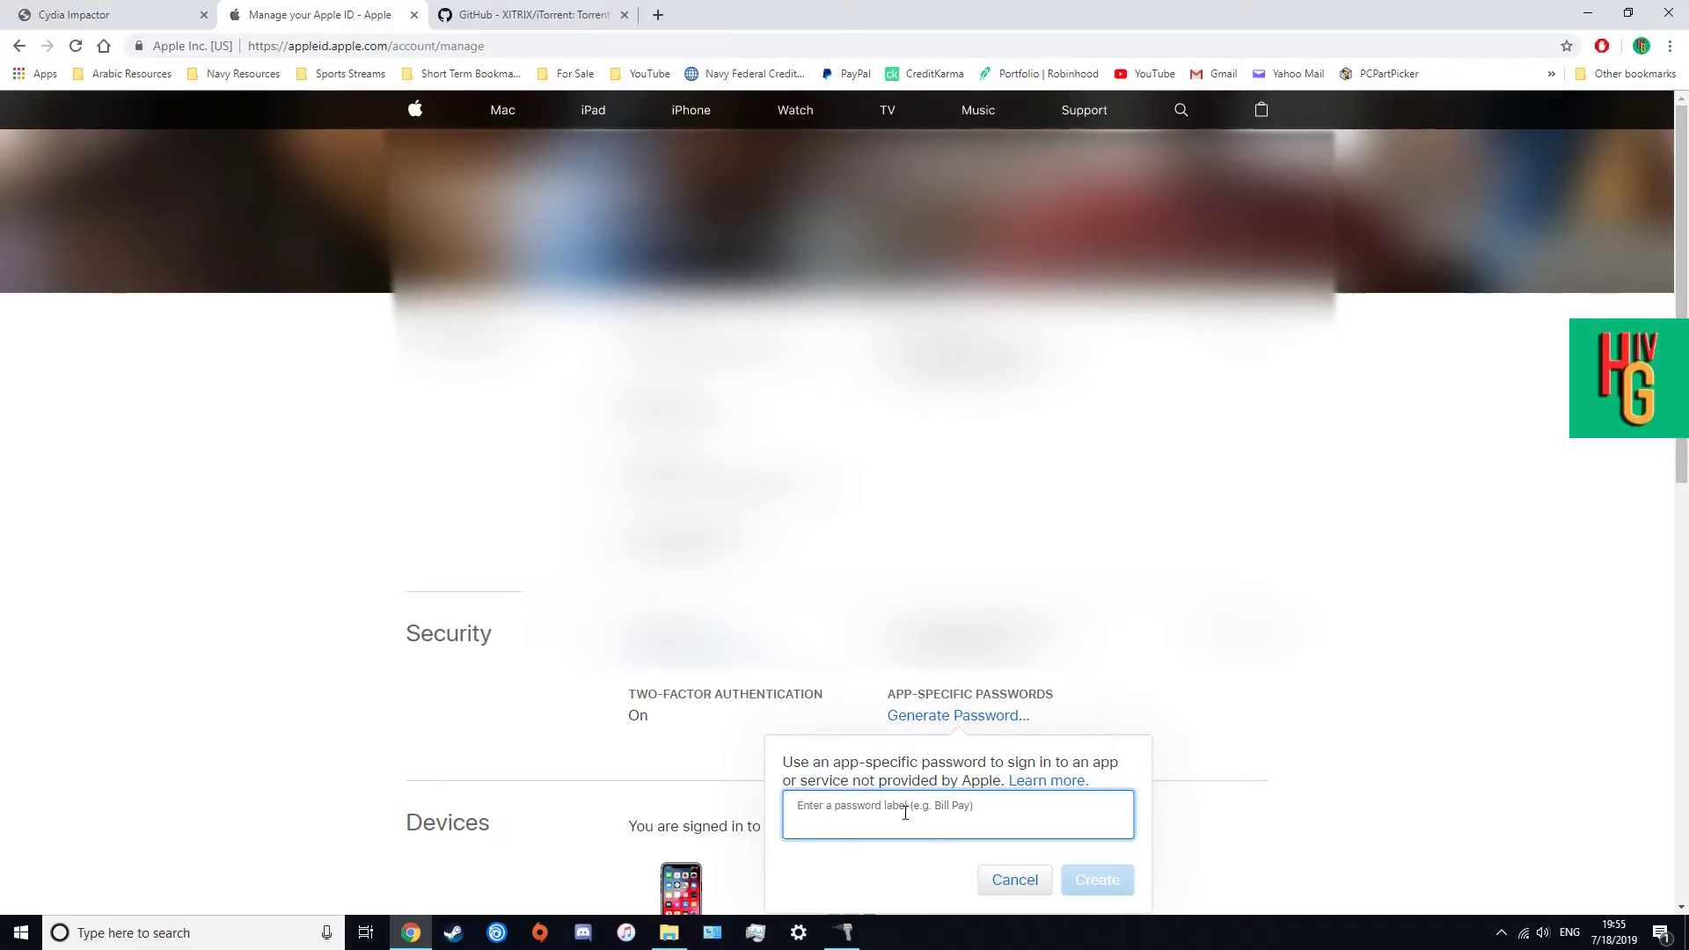
pyautogui.write('Cydia Impactor')
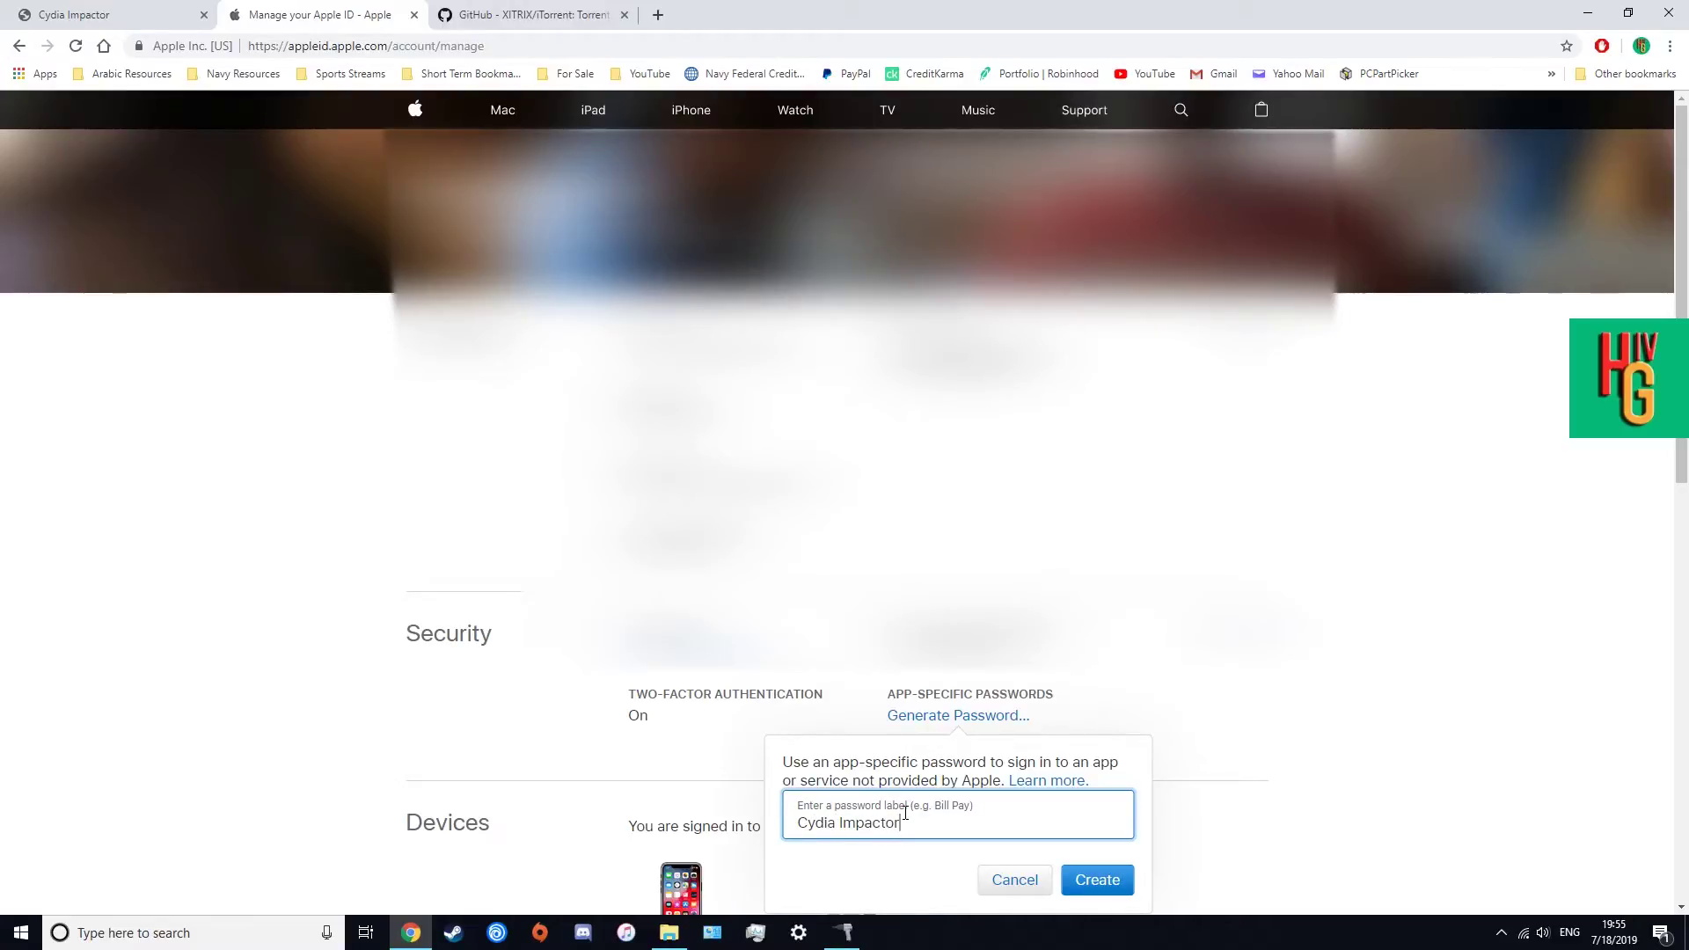
pyautogui.click(1087, 881)
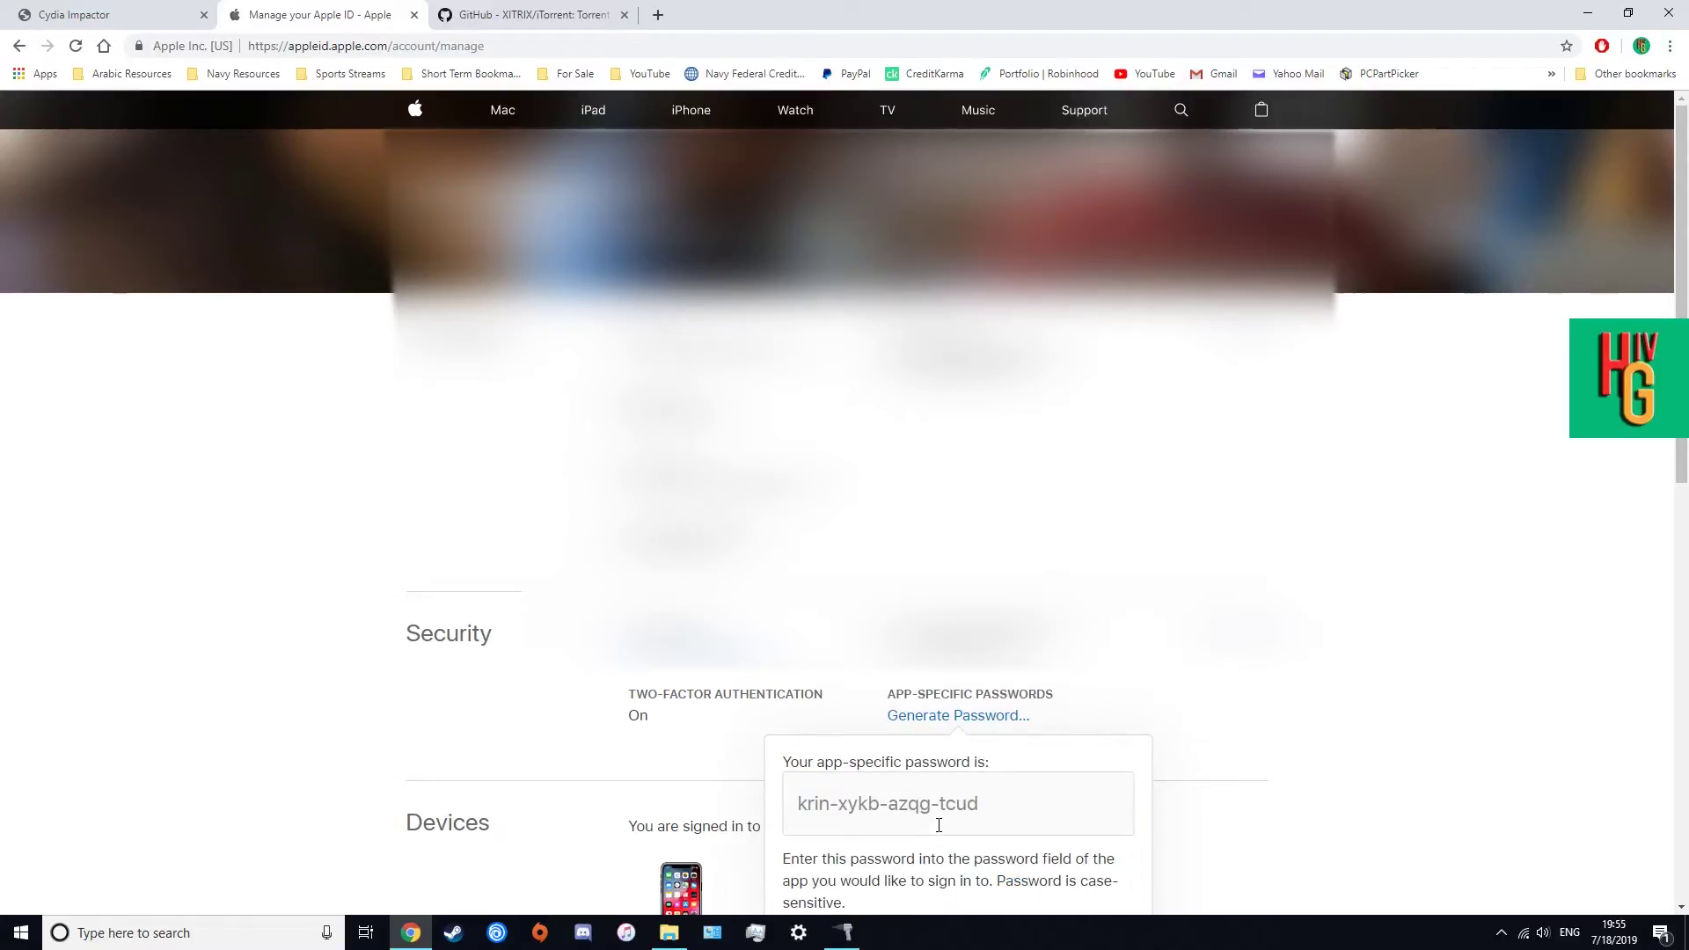
# Step: Copy the newly generated app-specific password
pyautogui.tripleClick(906, 804)
pyautogui.rightClick(906, 804)
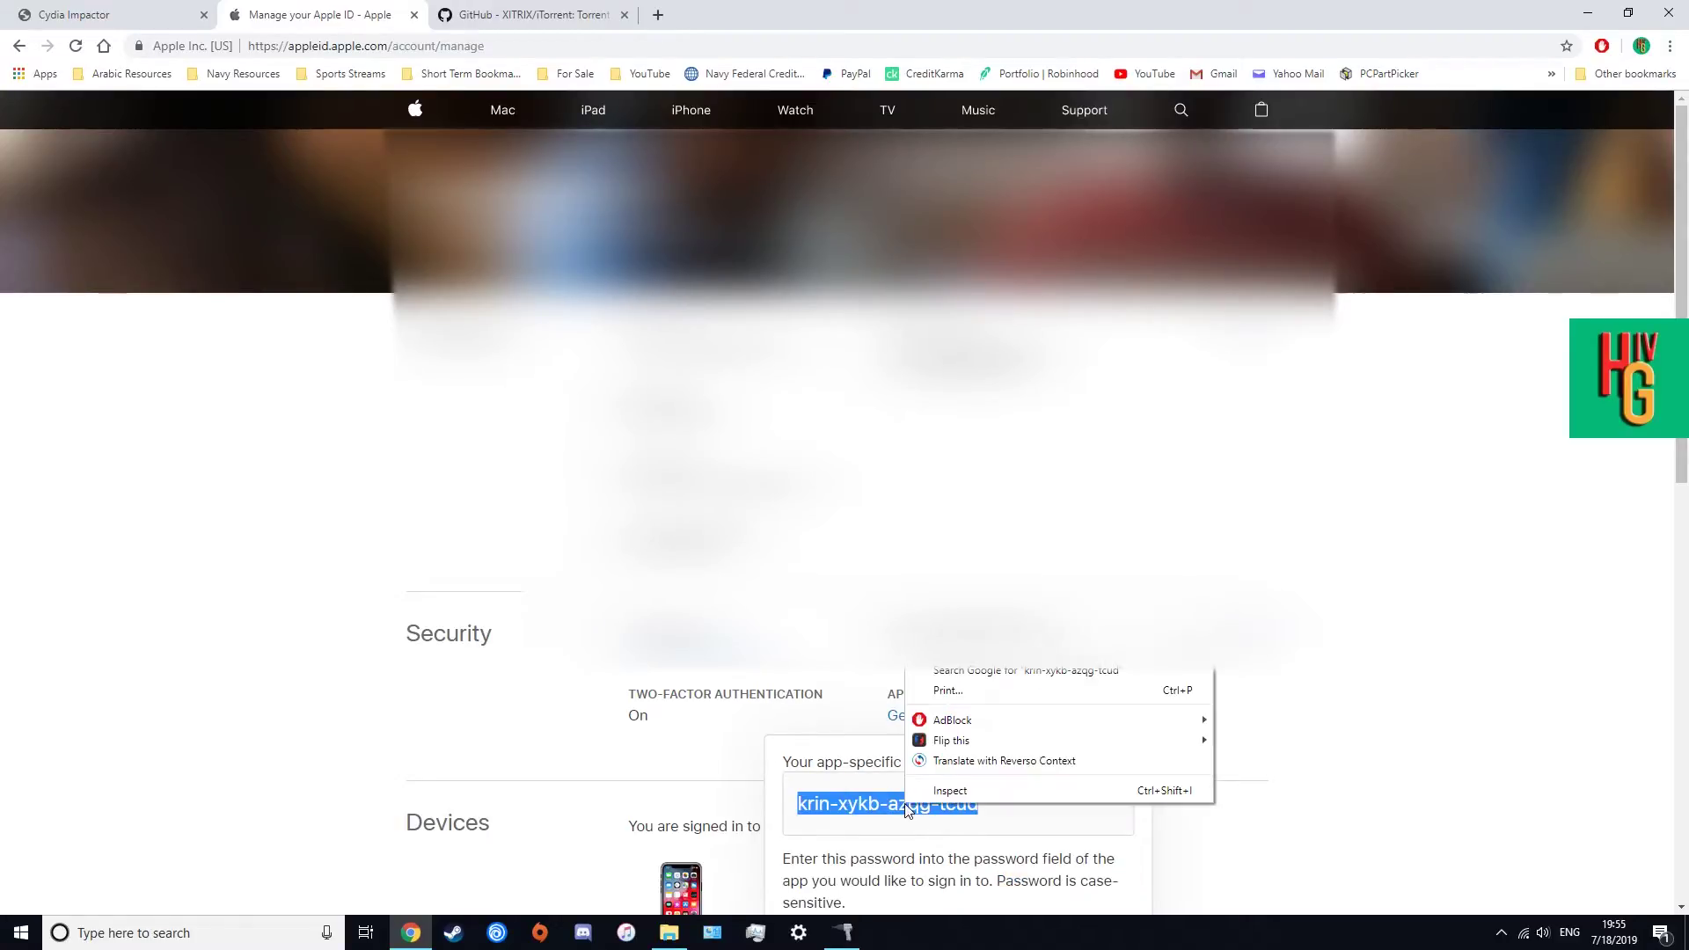
pyautogui.click(961, 672)
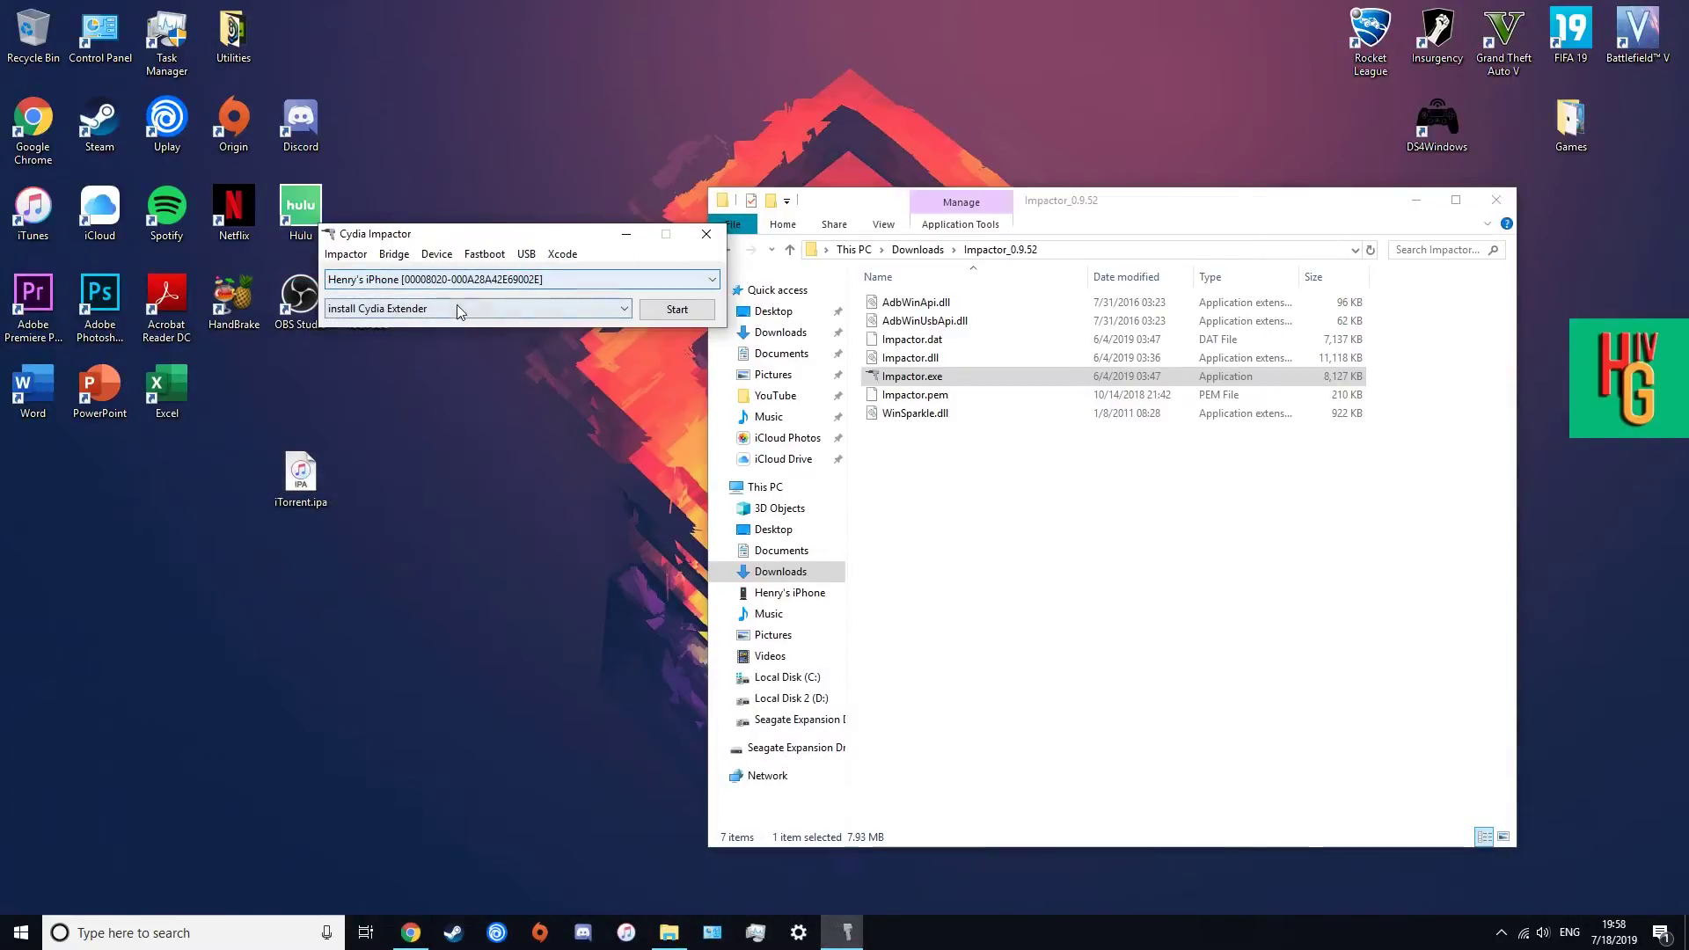
# Step: Drop iTorrent.ipa onto Impactor and sign in with the Apple ID and app-specific password
pyautogui.moveTo(314, 489); pyautogui.dragTo(546, 281)
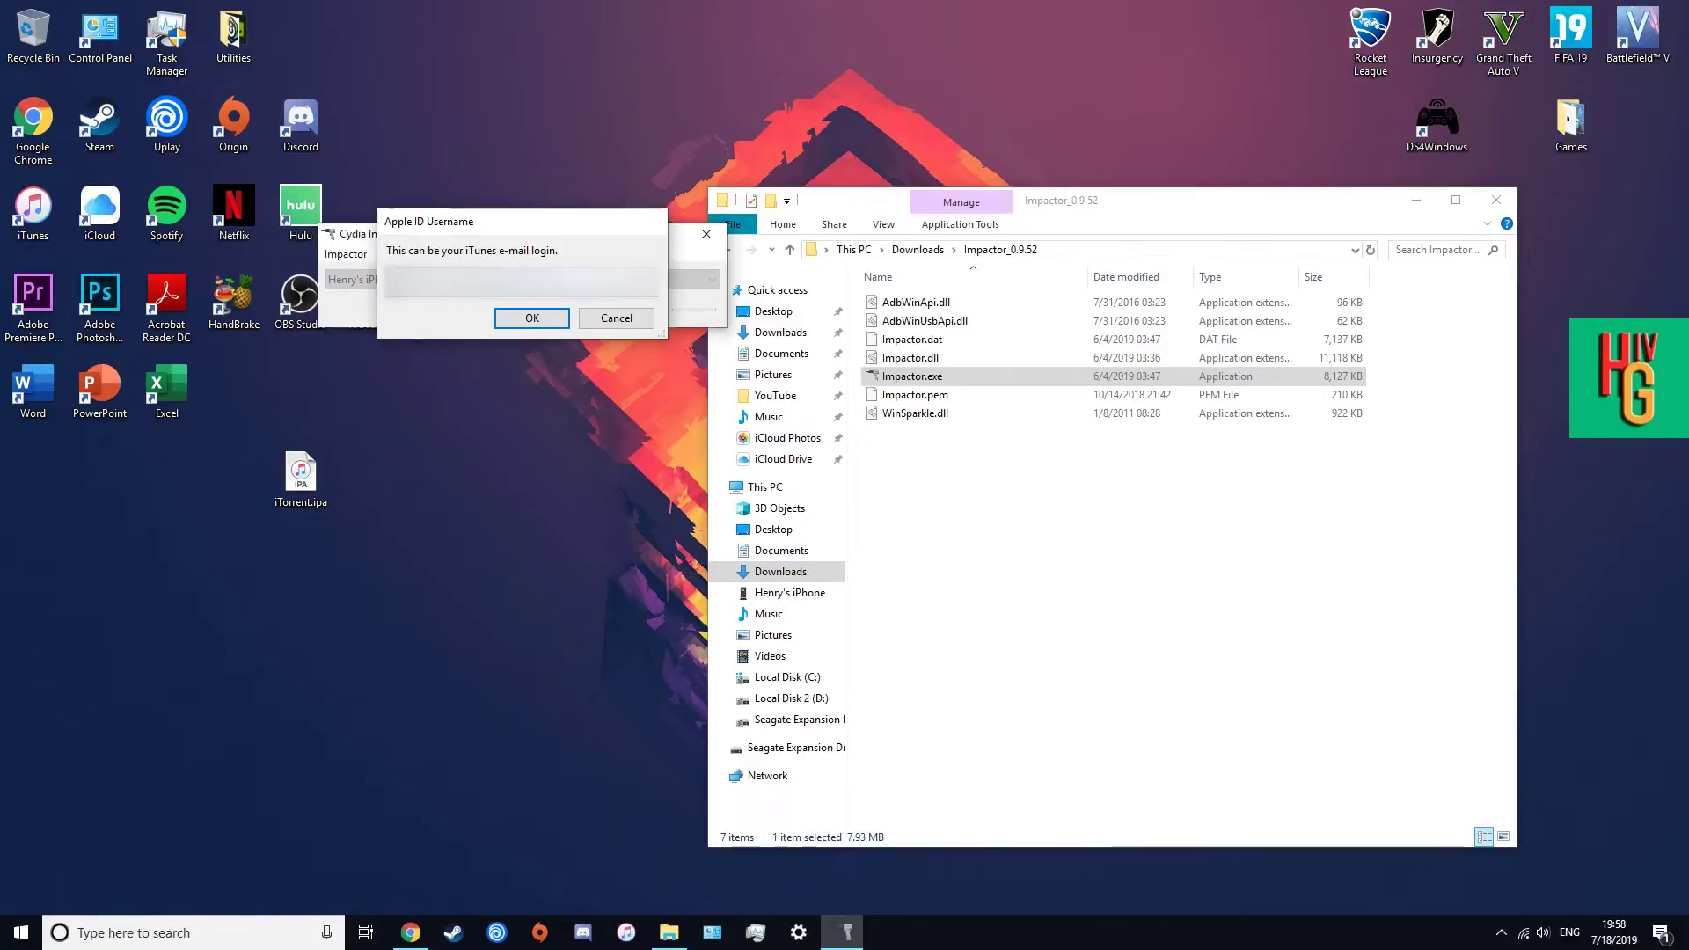
pyautogui.press('Return')
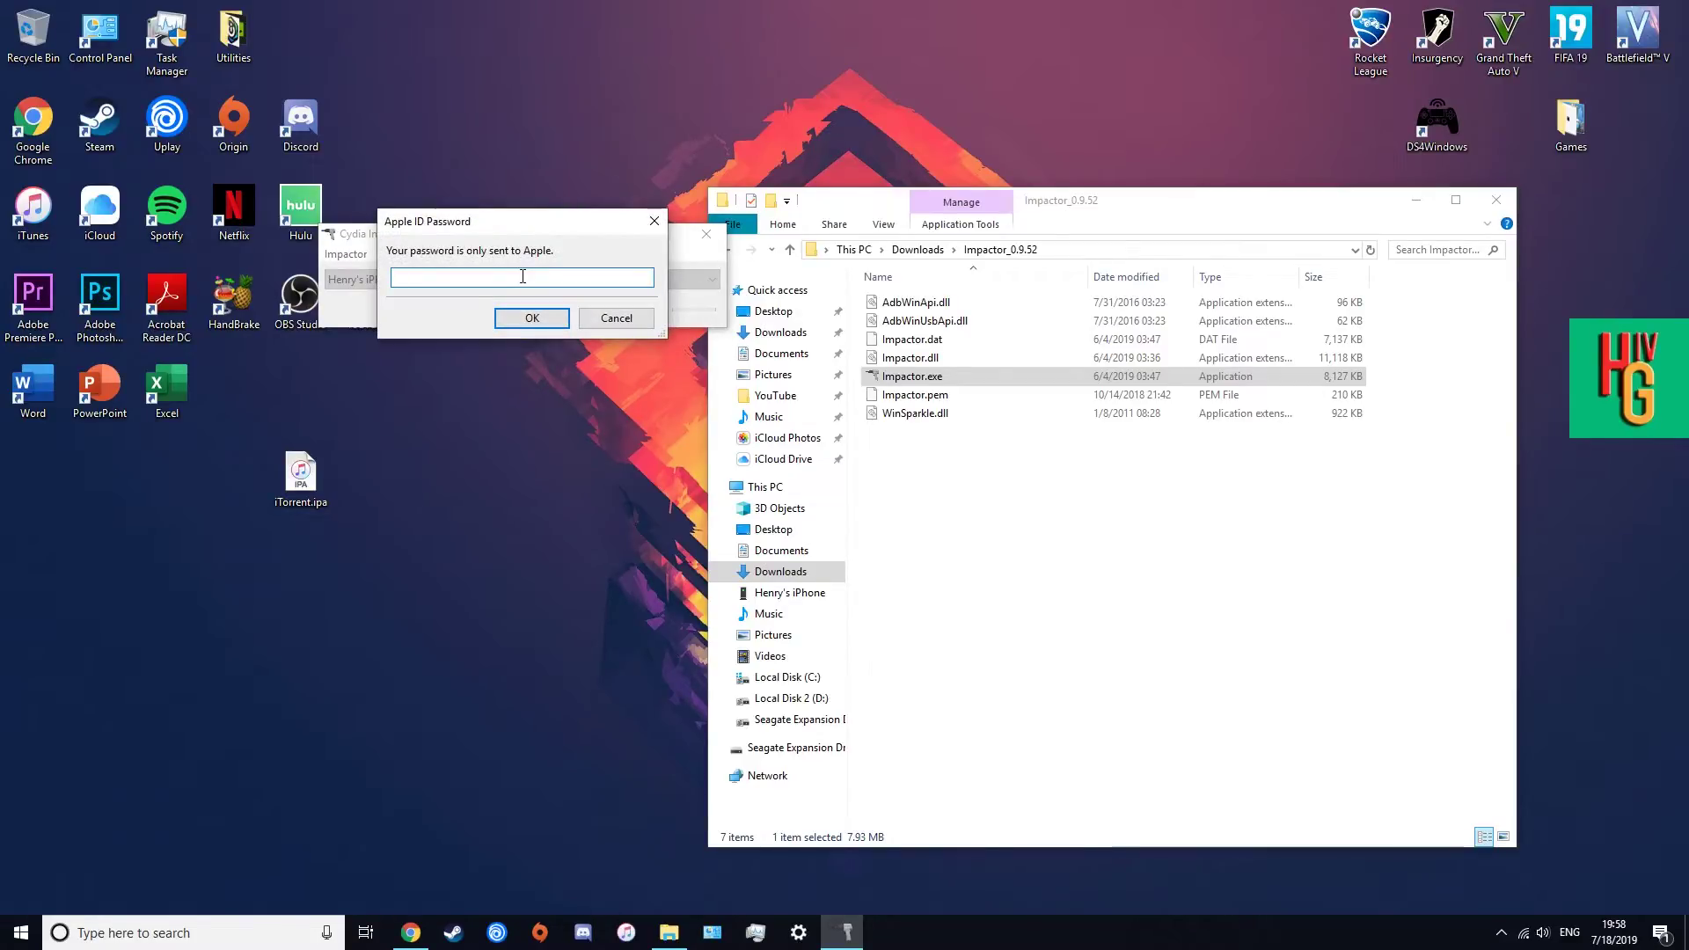
pyautogui.write('****************')
pyautogui.press('Return')
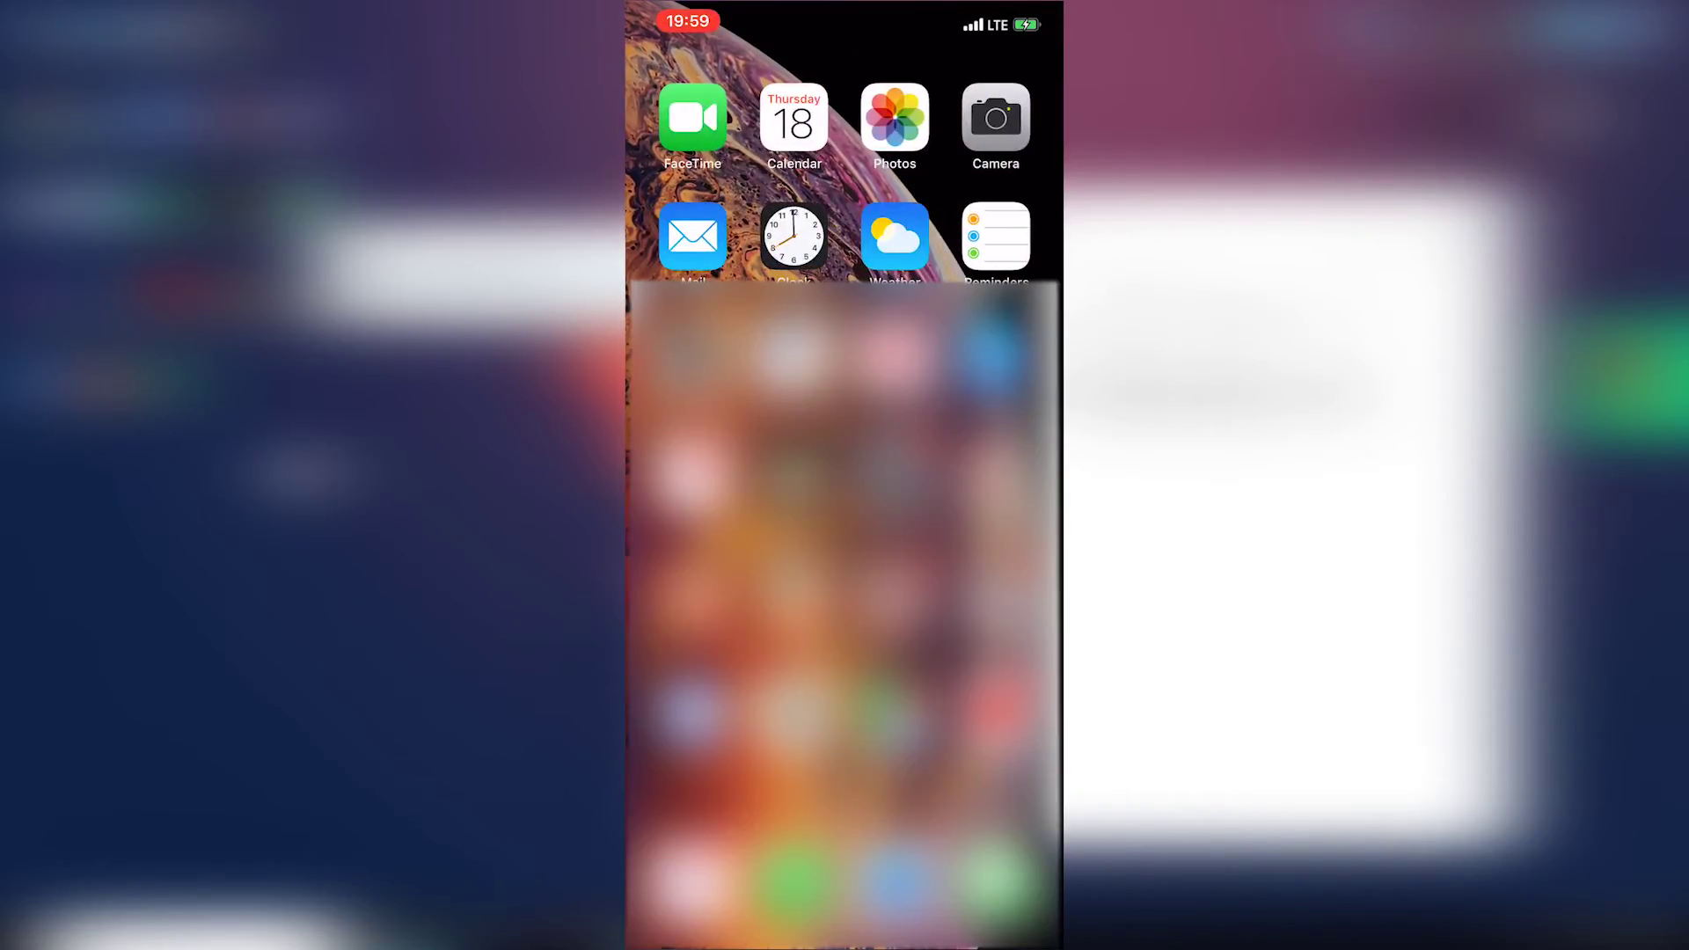
# Step: Trust the iTorrent developer profile under Settings > General > Profiles & Device Management
pyautogui.click(682, 70)
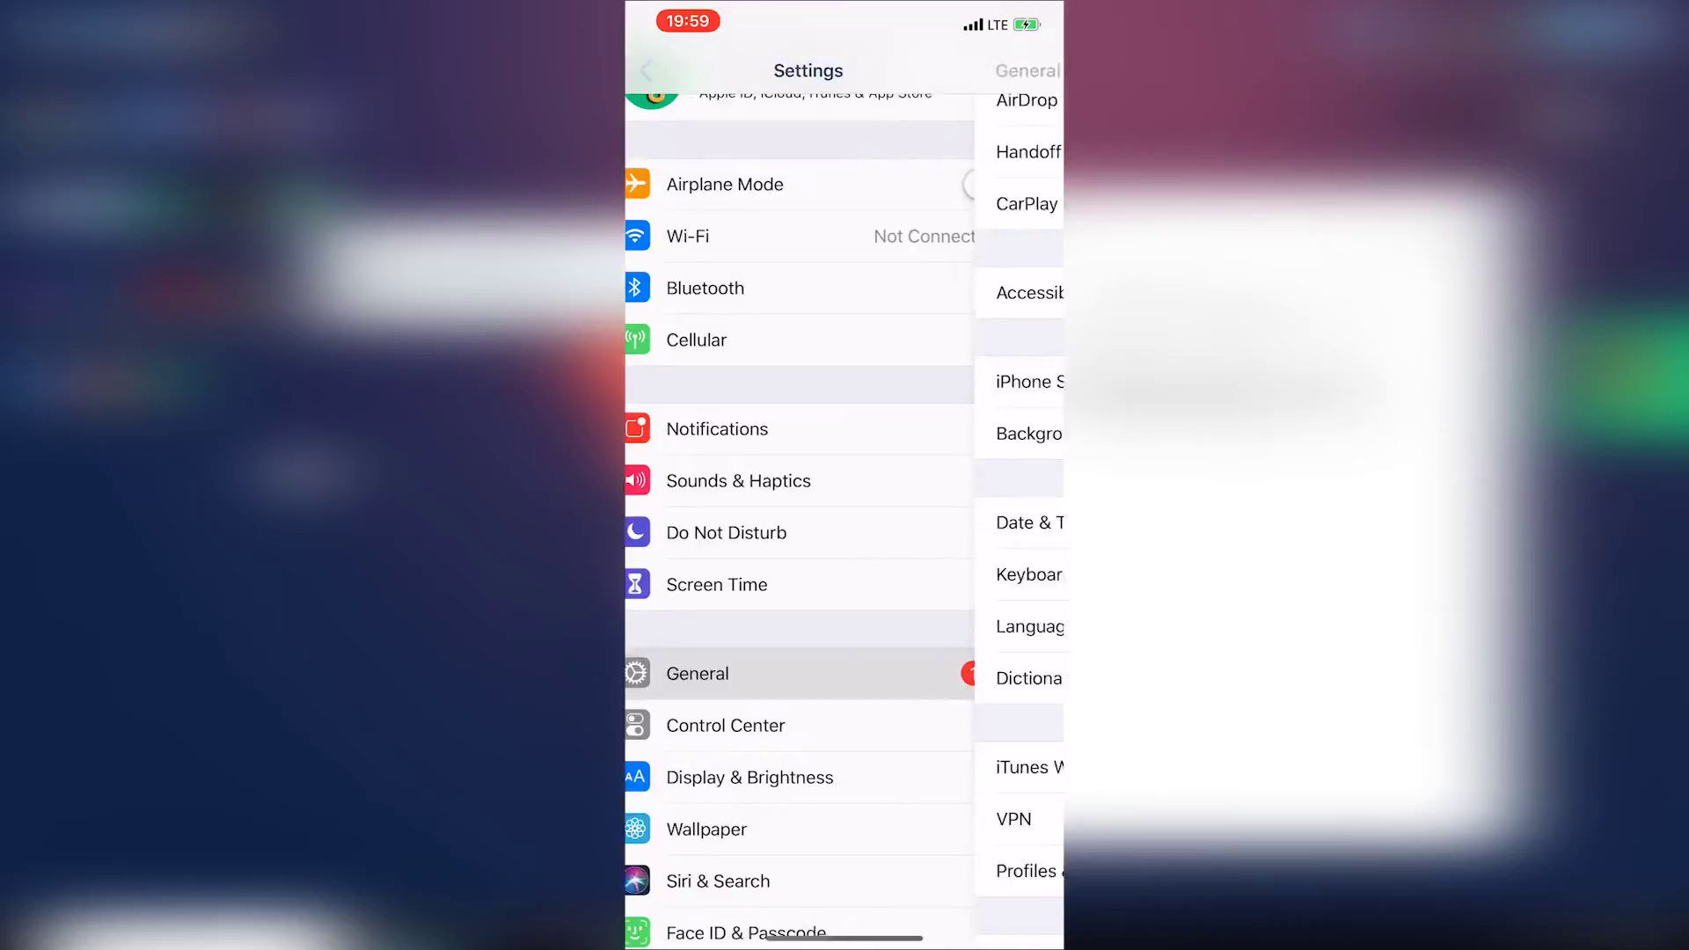
pyautogui.click(715, 671)
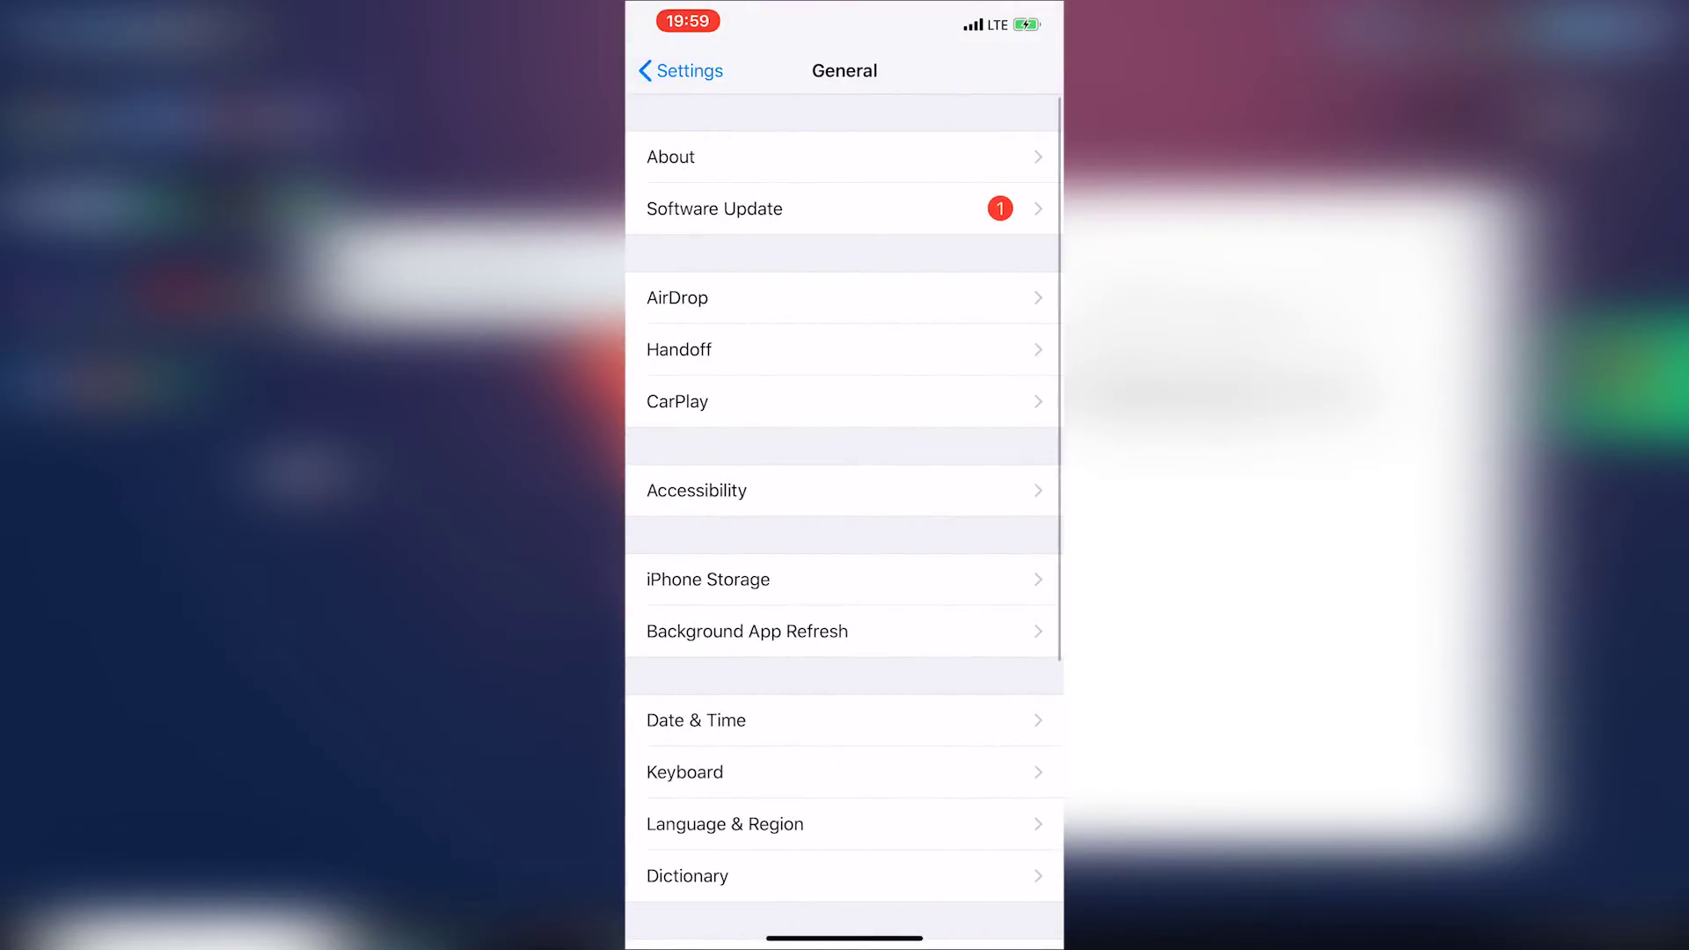
pyautogui.scroll(-5, 844, 519)
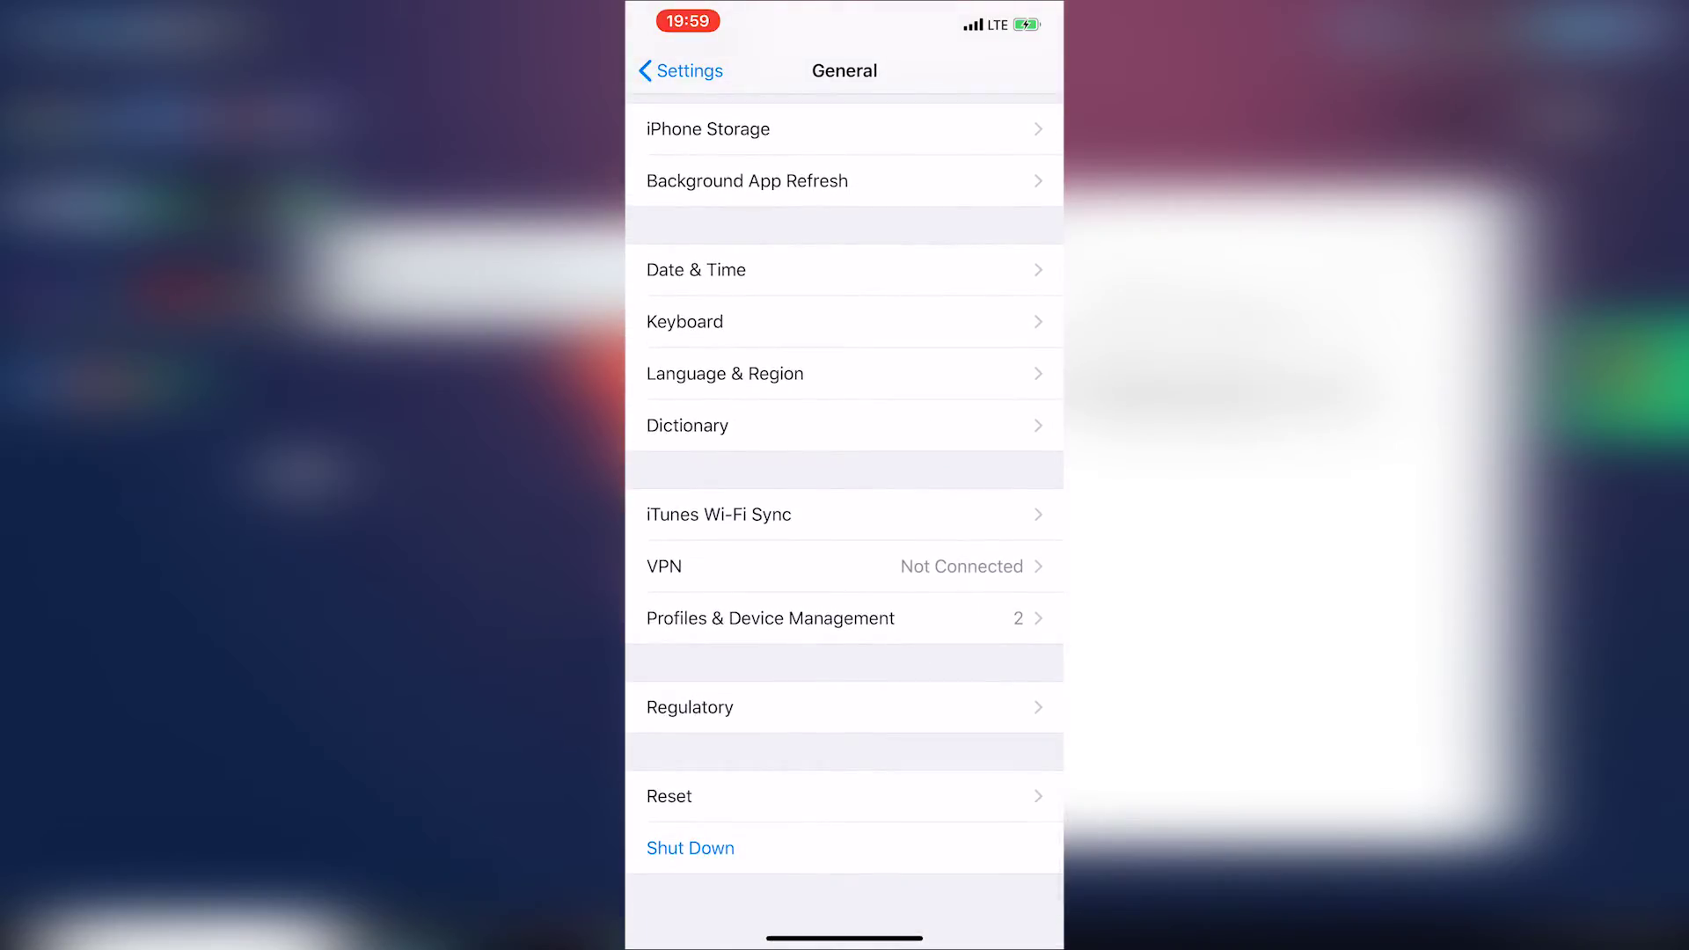
pyautogui.click(770, 618)
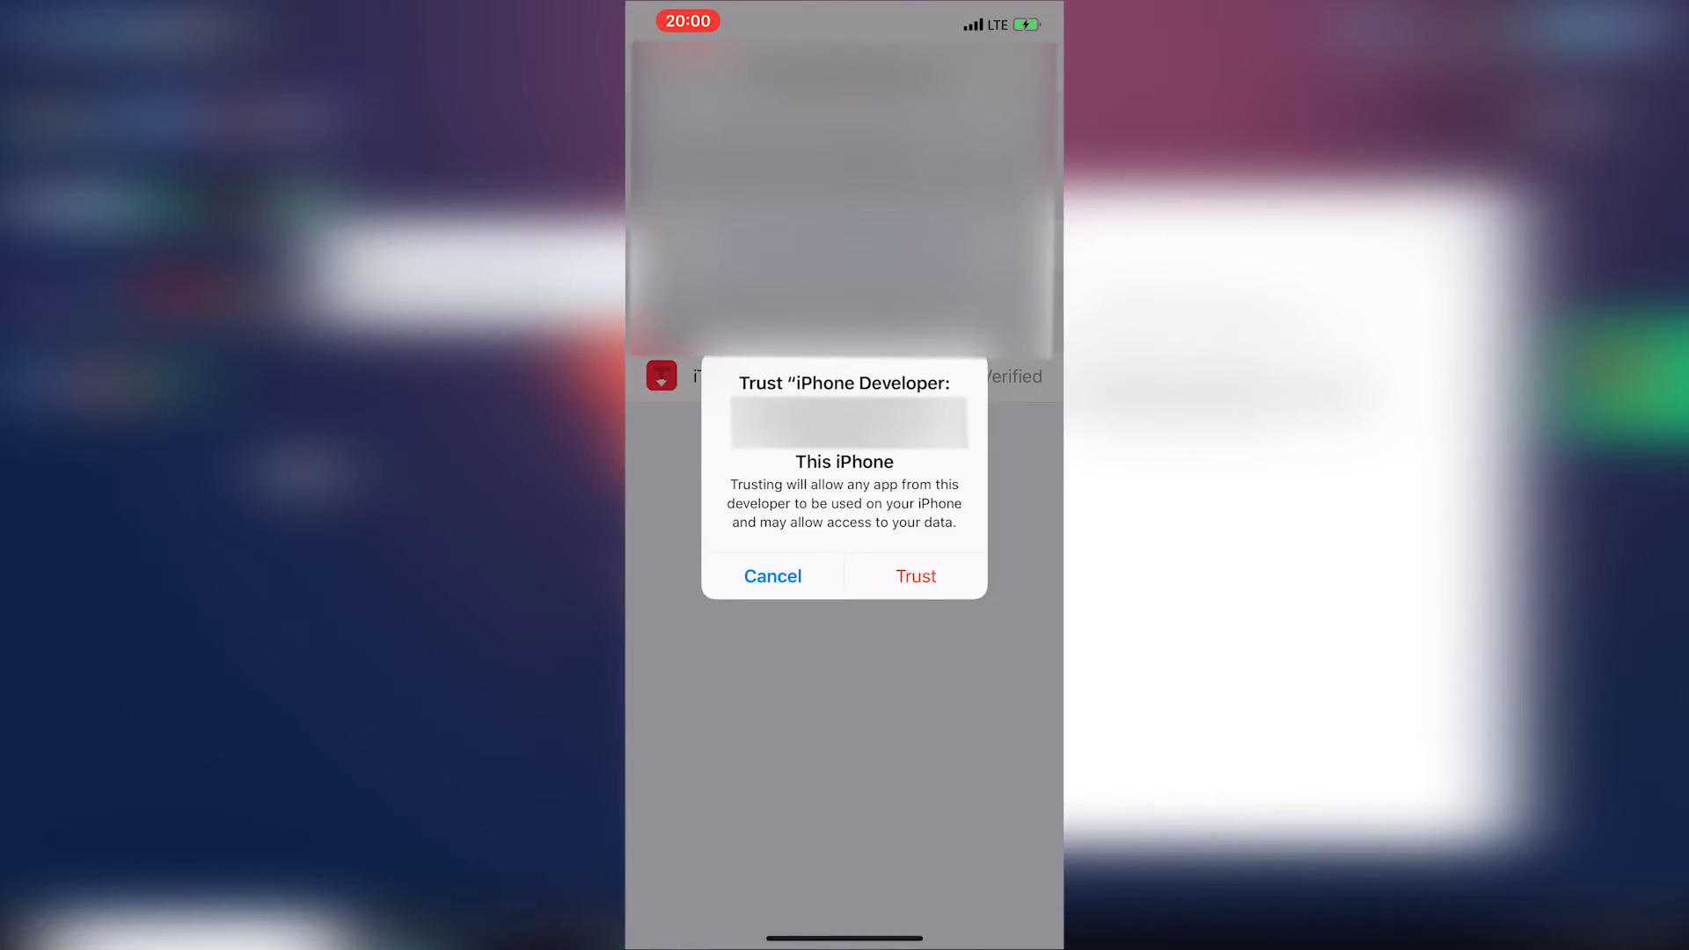
pyautogui.click(916, 576)
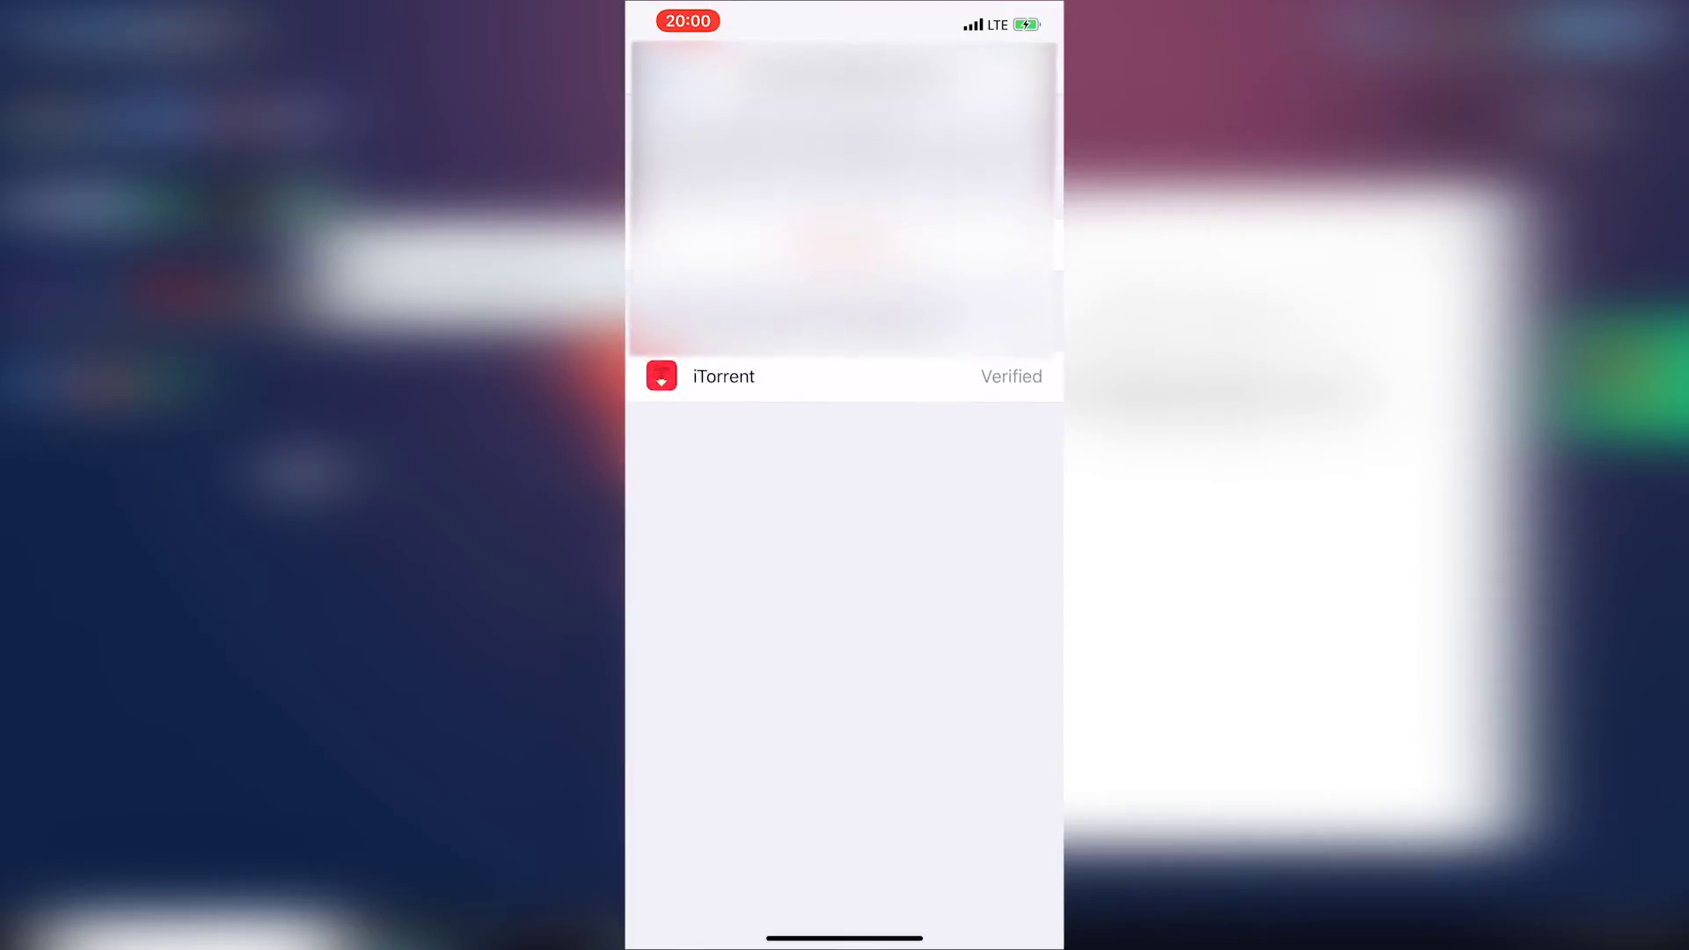
# Step: Launch iTorrent from the home screen and dismiss the notifications prompt and 1.7 update notice
pyautogui.moveTo(844, 938); pyautogui.dragTo(845, 616)
pyautogui.click(994, 714)
pyautogui.click(916, 550)
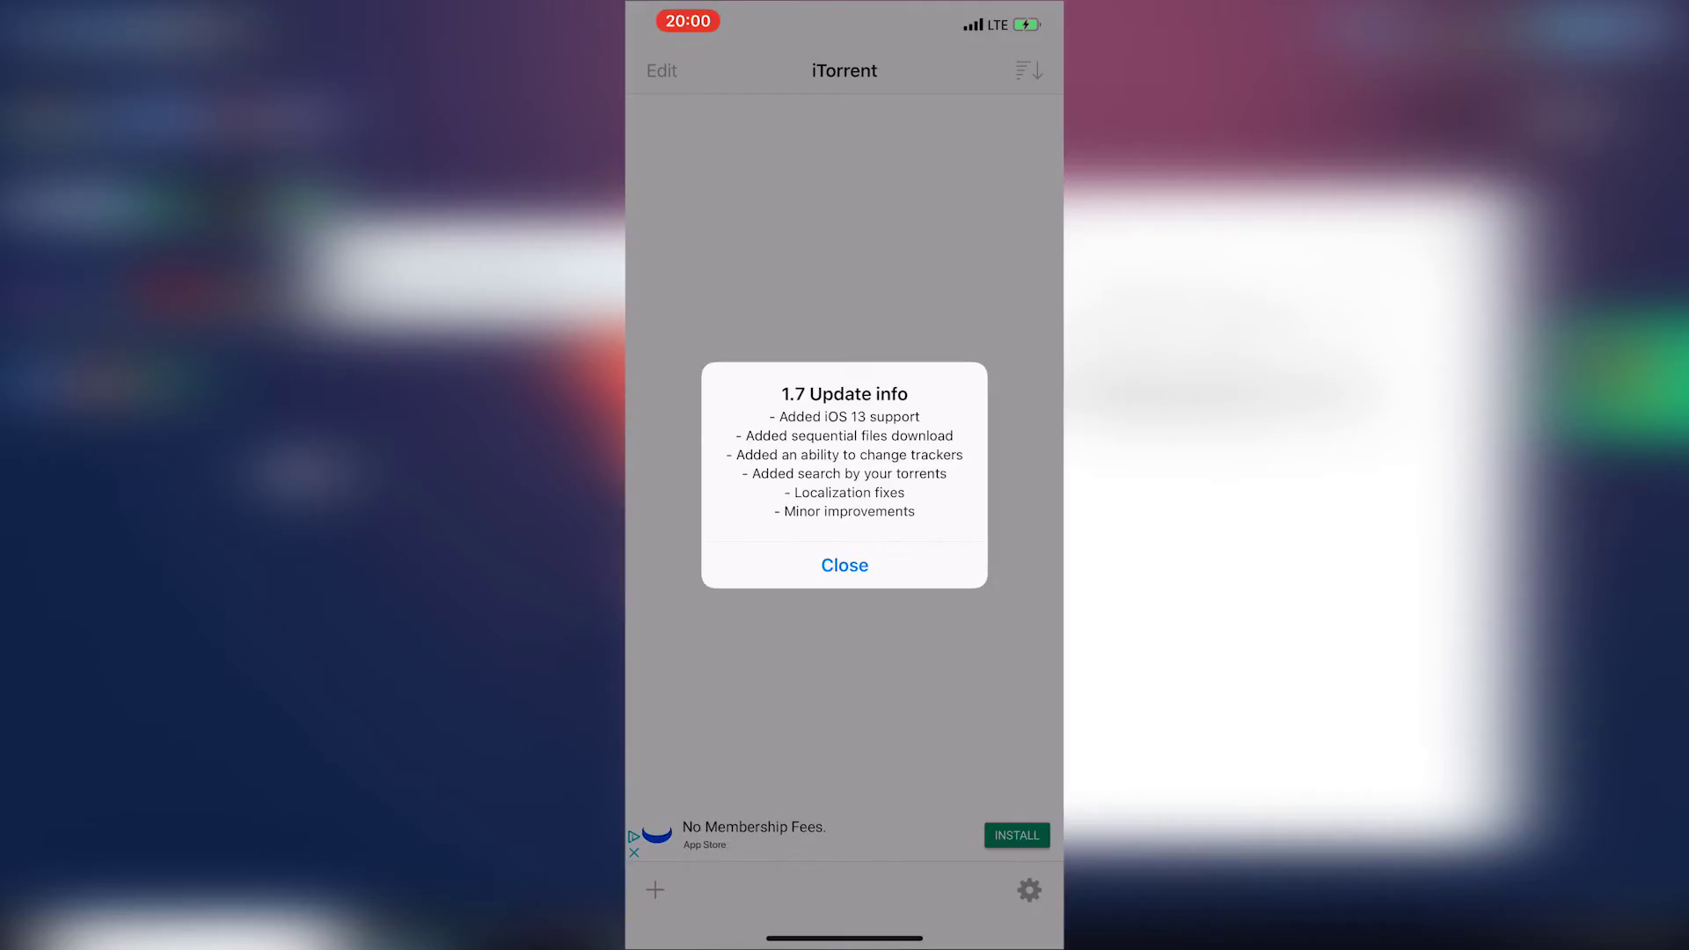
pyautogui.click(844, 564)
# Step: Turn on Disable ADS in iTorrent preferences, confirm, and return to the torrent list
pyautogui.click(1029, 890)
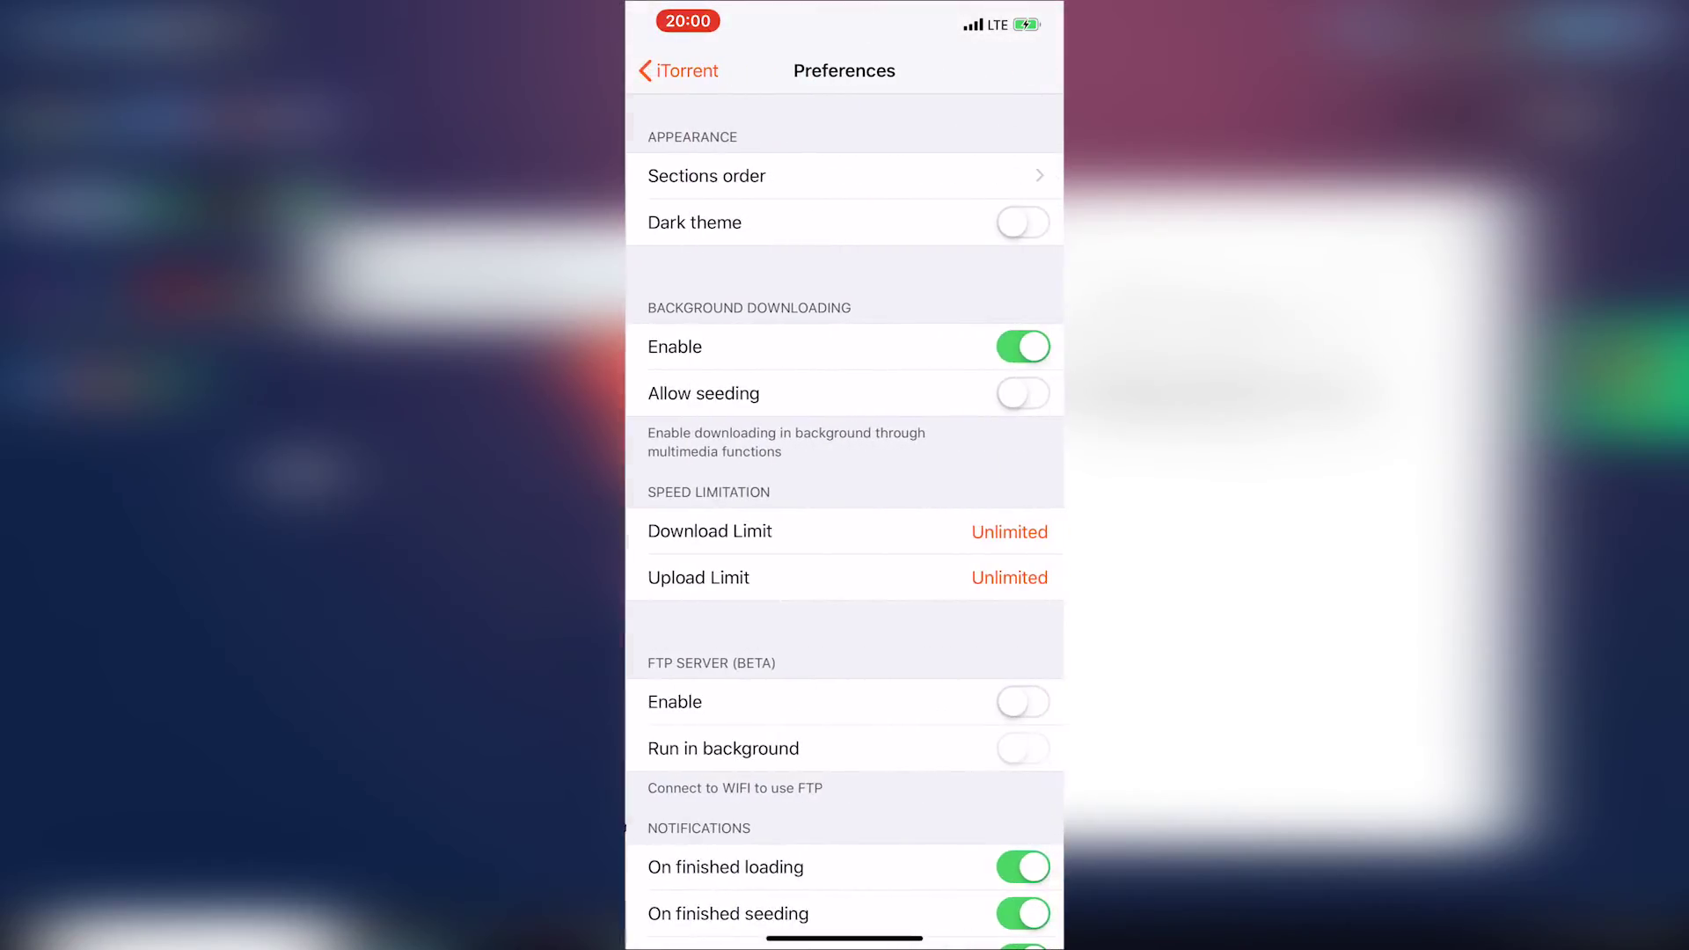
pyautogui.scroll(-10, 844, 519)
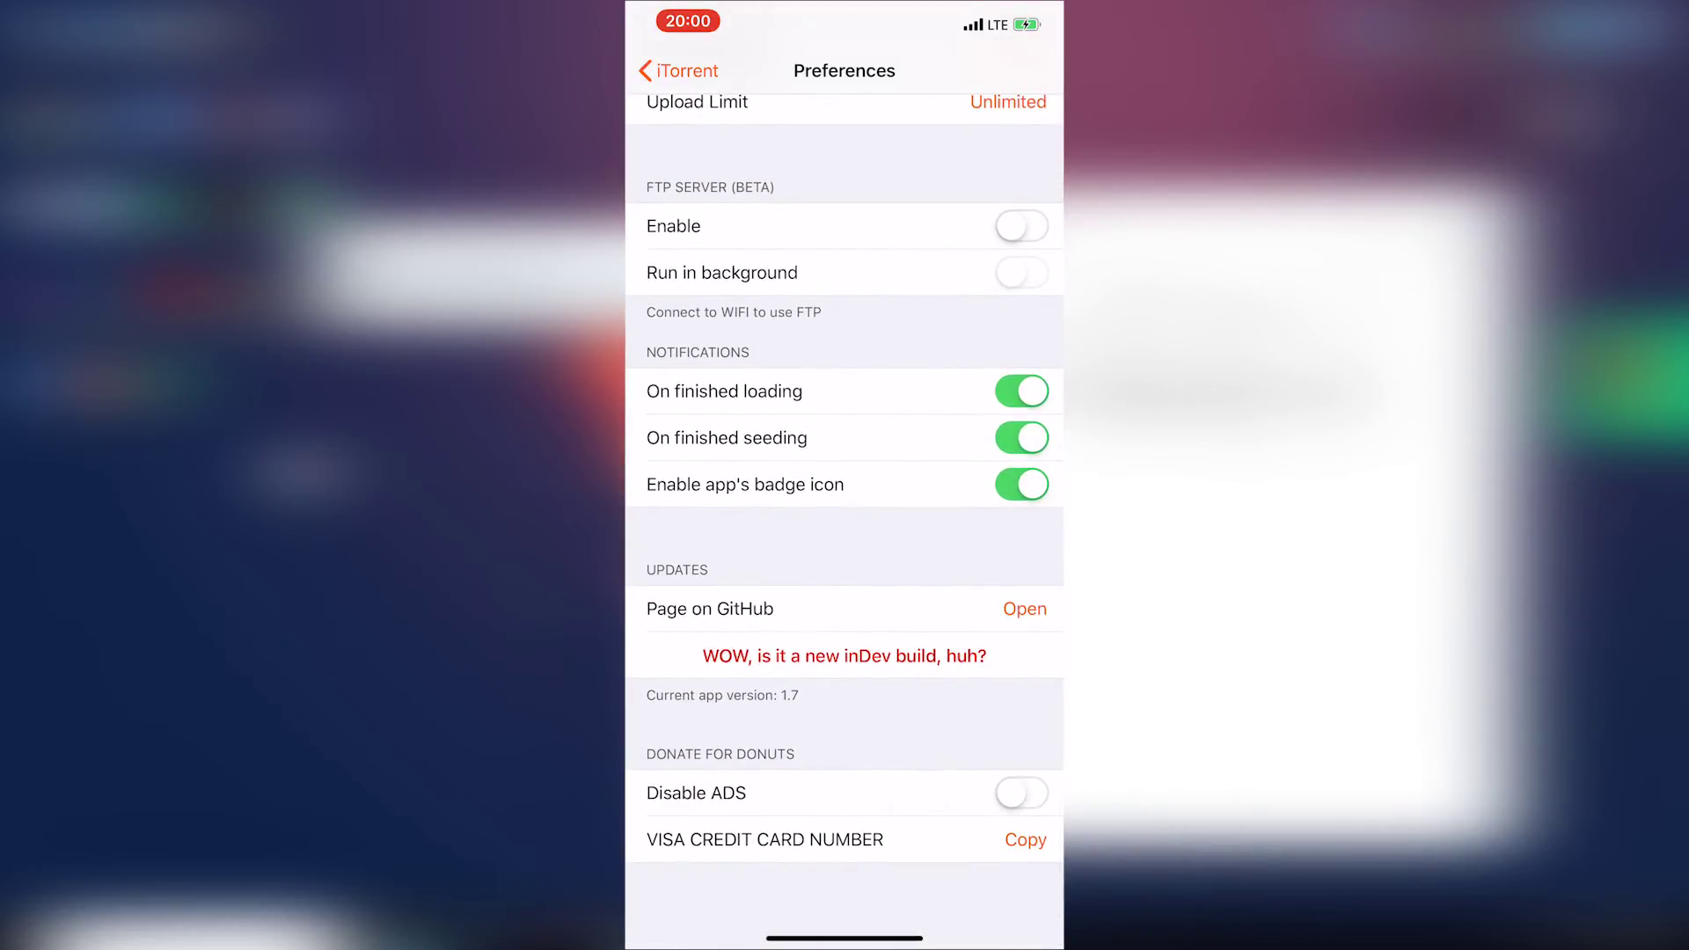
pyautogui.click(1022, 793)
pyautogui.click(845, 522)
pyautogui.click(679, 70)
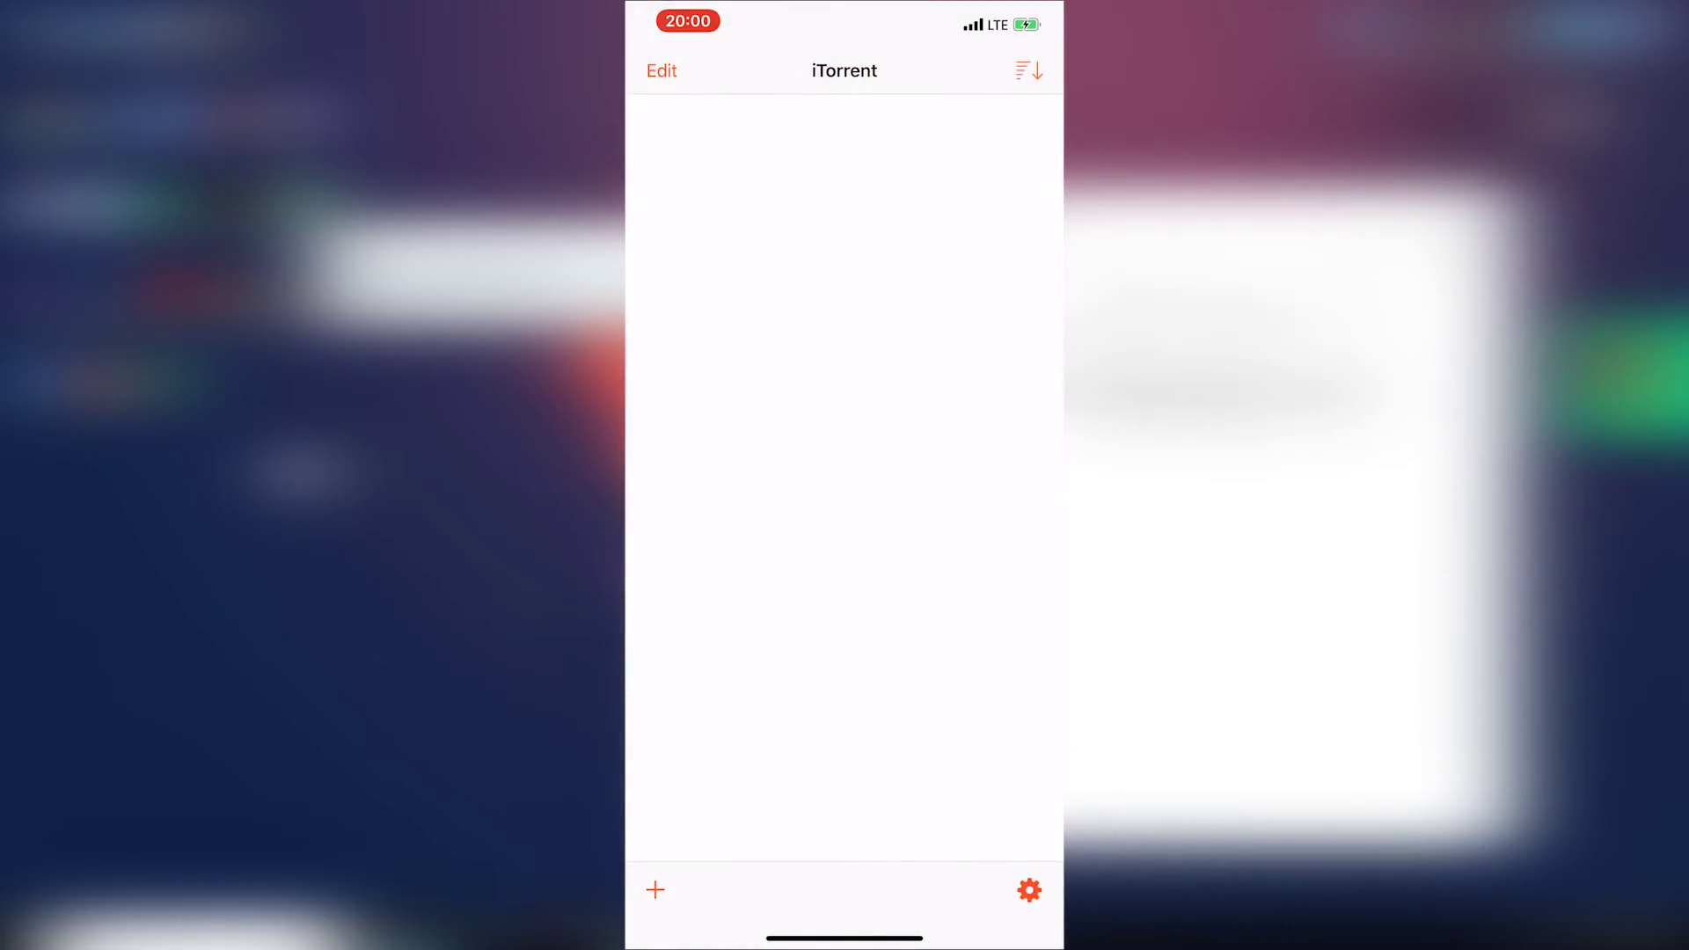